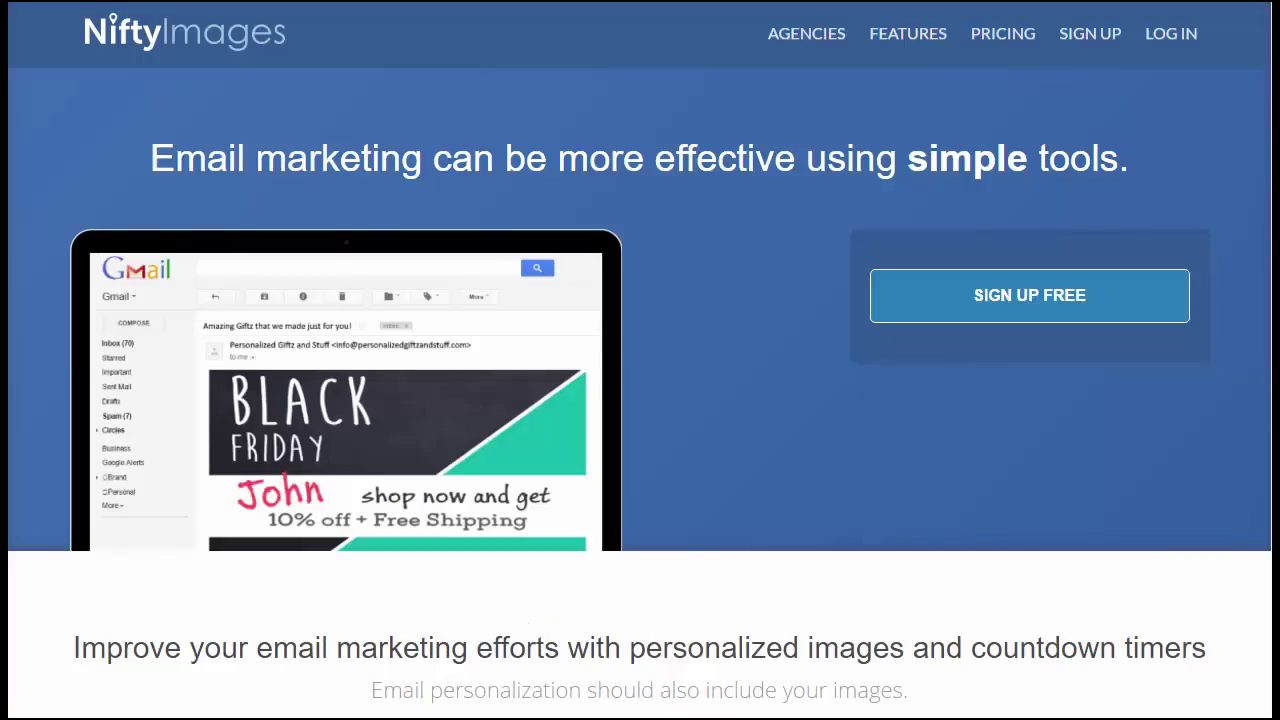
Log in from the landing page to the dashboard showing 2,971 of 50,000 monthly impressions
click(926, 315)
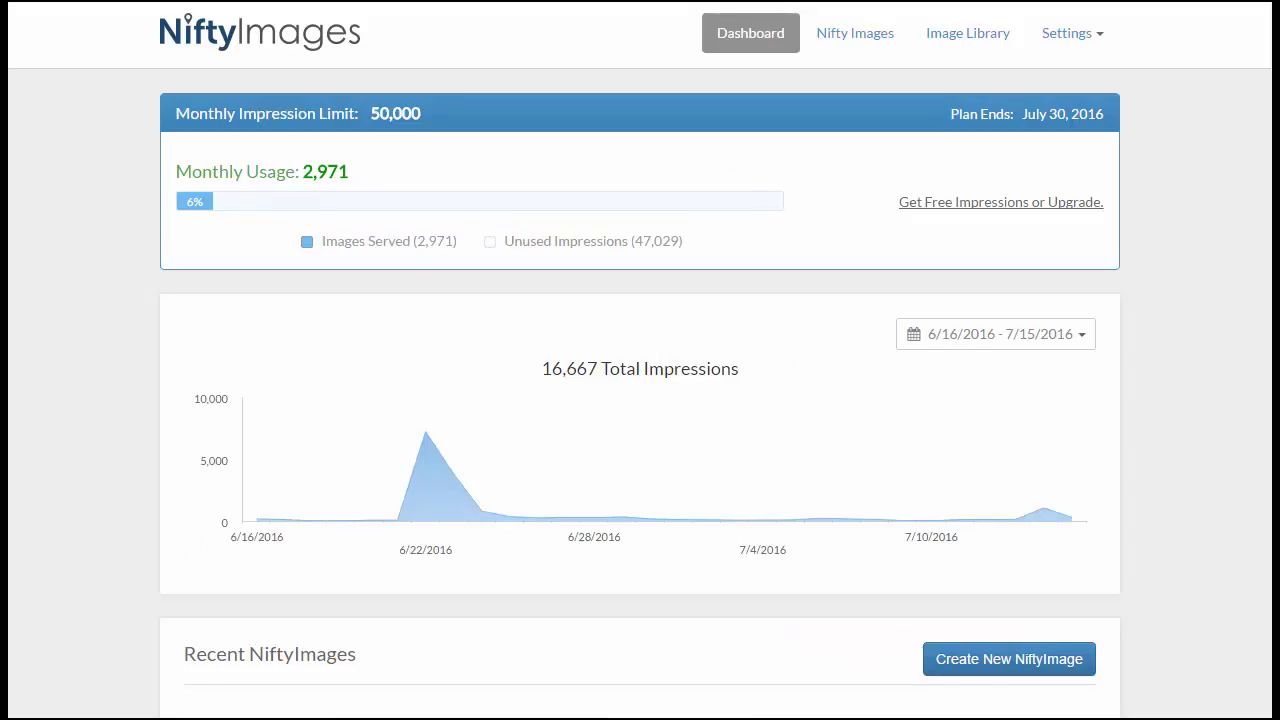
Go to the Nifty Images tab to see the Personalized Template, Custom Image and Countdown Timer options
click(966, 664)
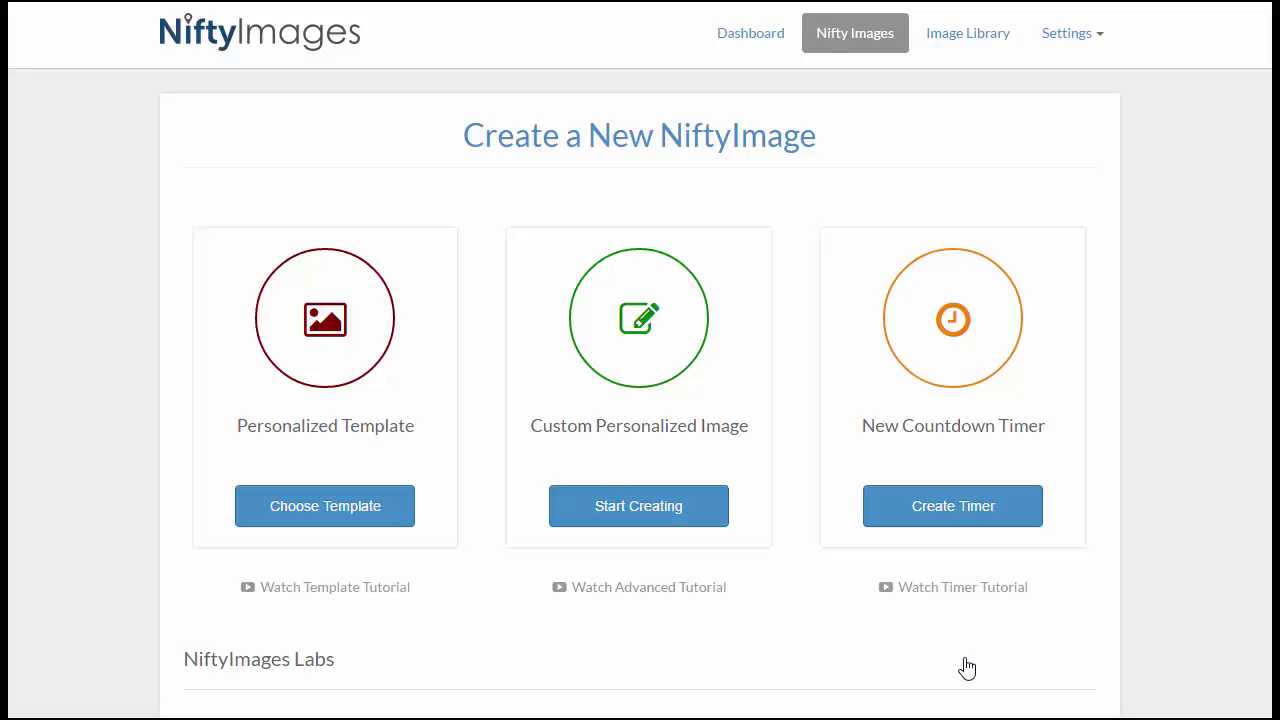
Start a Custom Personalized Image from the uploaded Thank You banner file
click(697, 521)
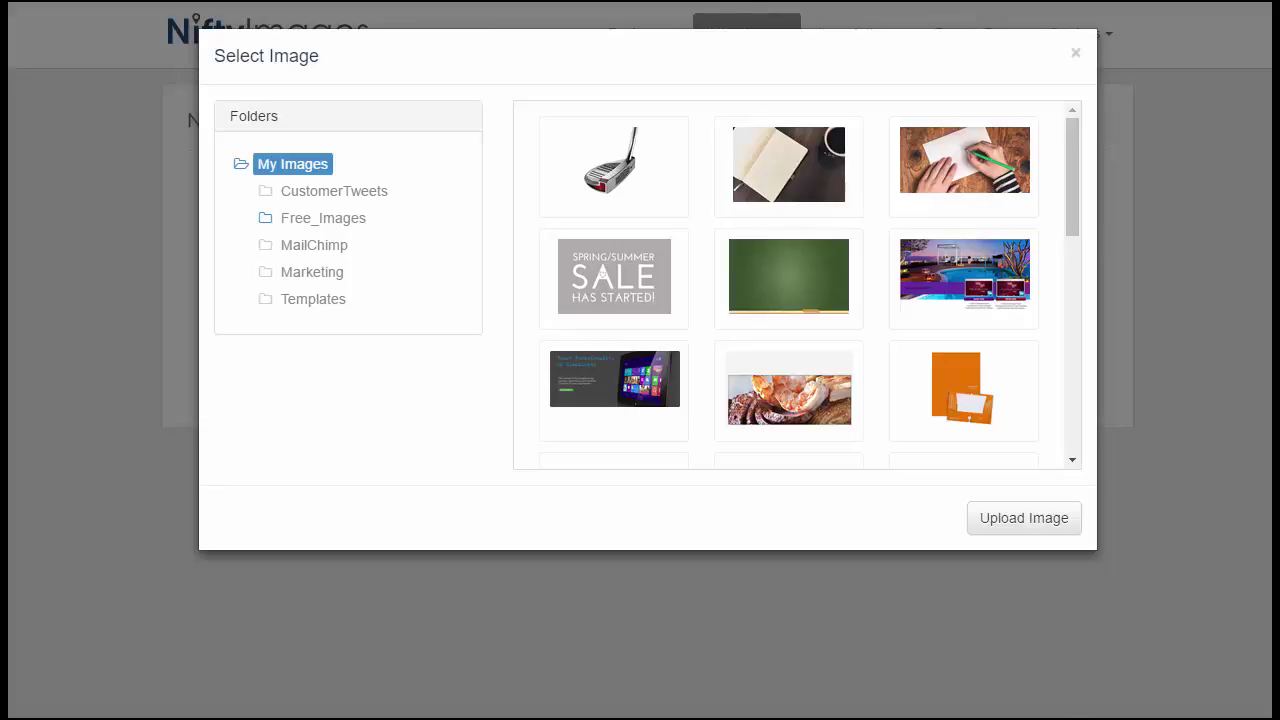
drag(1134, 314, 865, 338)
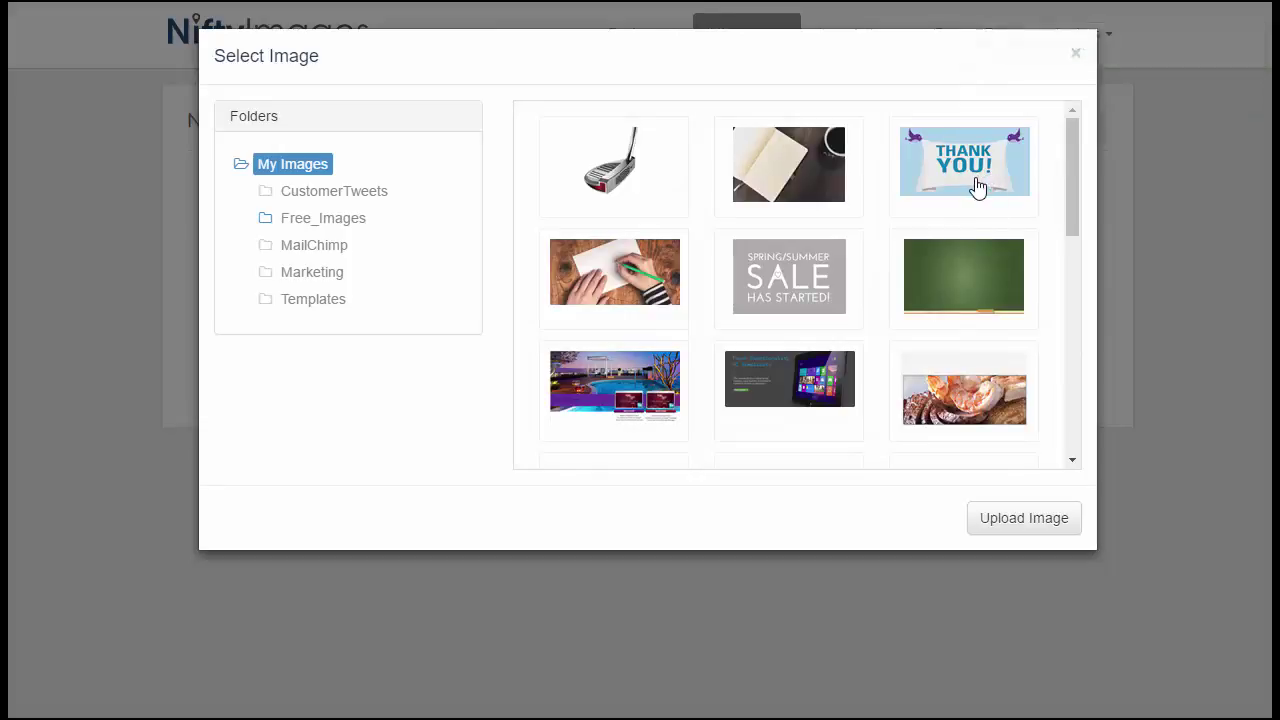
click(977, 187)
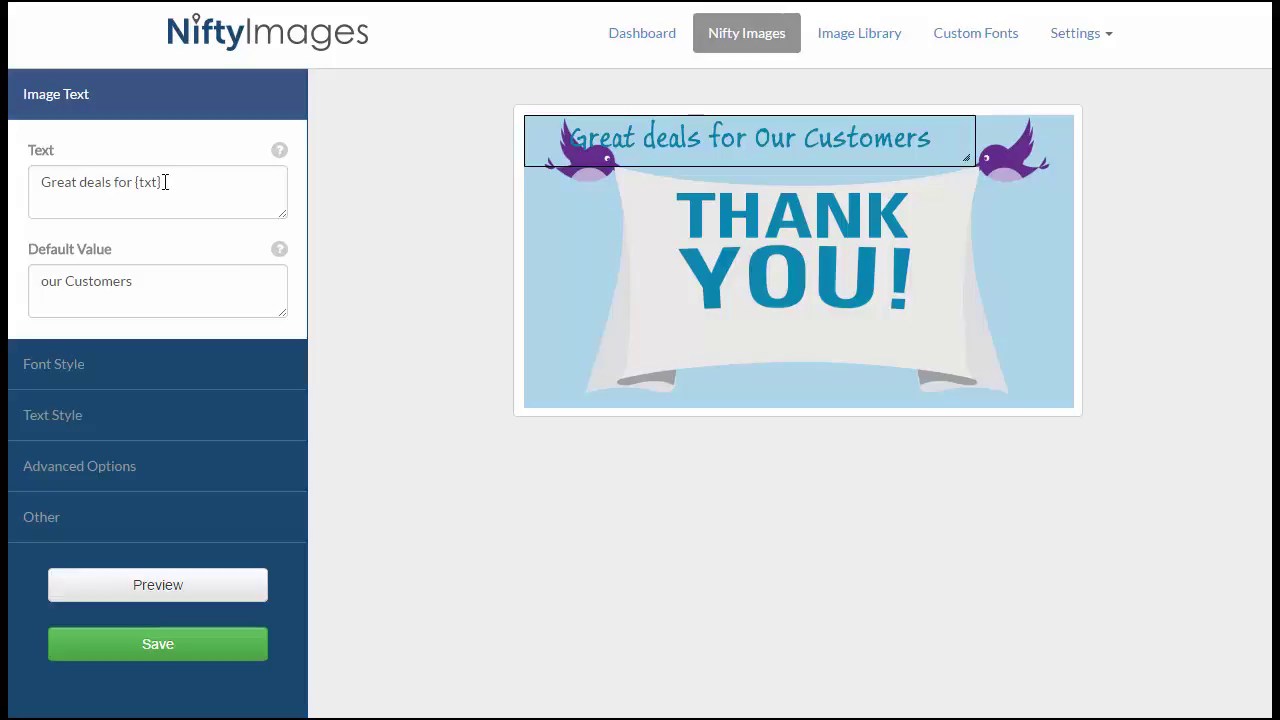
Trim the banner text to just {txt} and set its default value to 'For Signing Up!'
drag(165, 182, 134, 185)
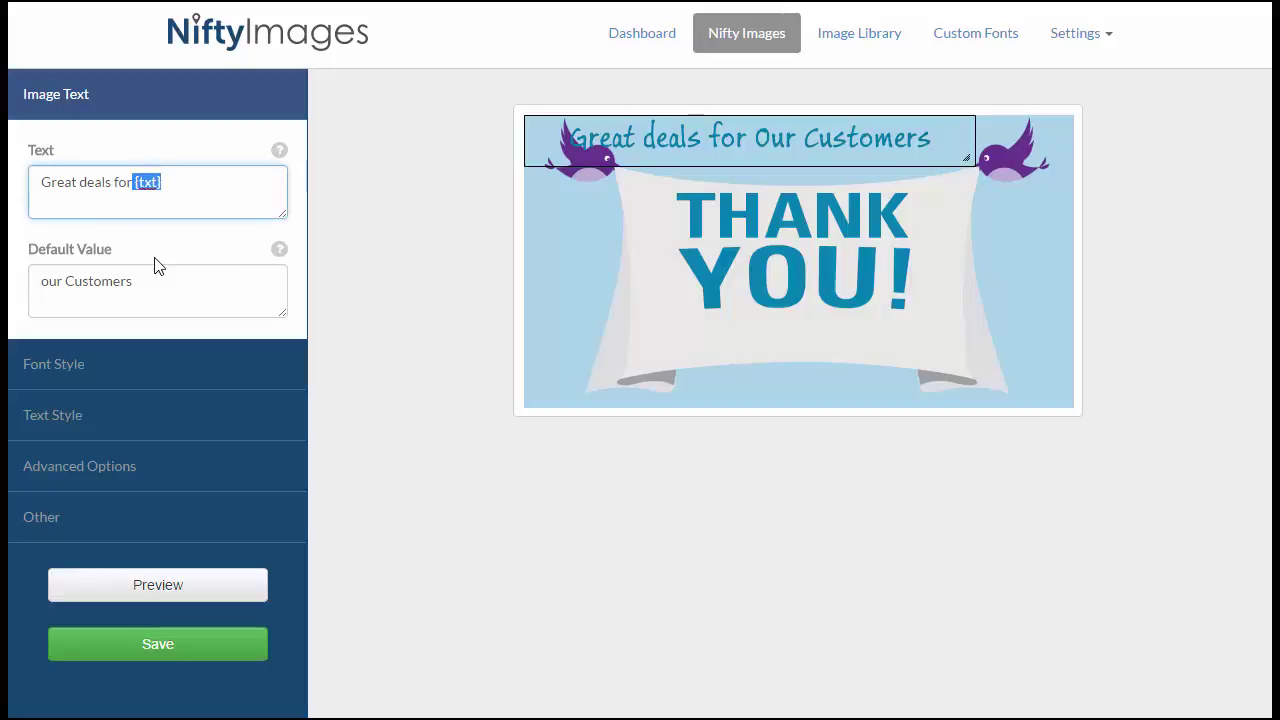
click(165, 197)
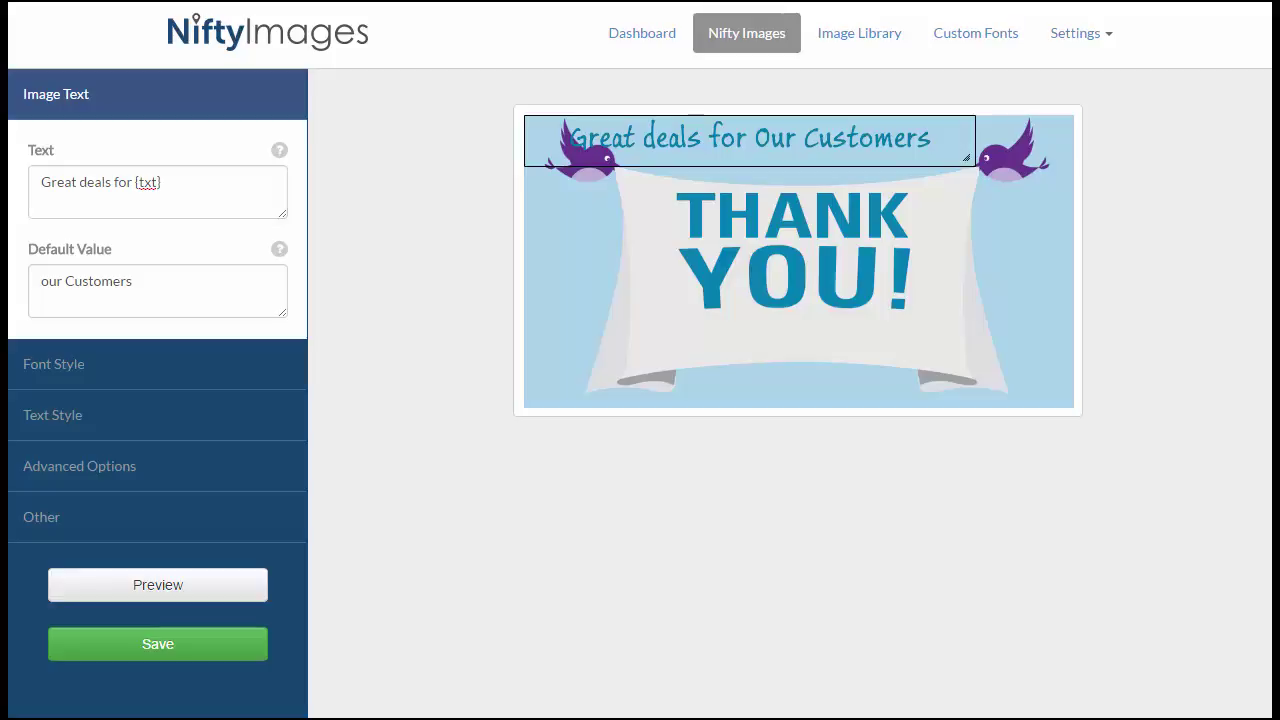
click(152, 186)
drag(135, 182, 12, 182)
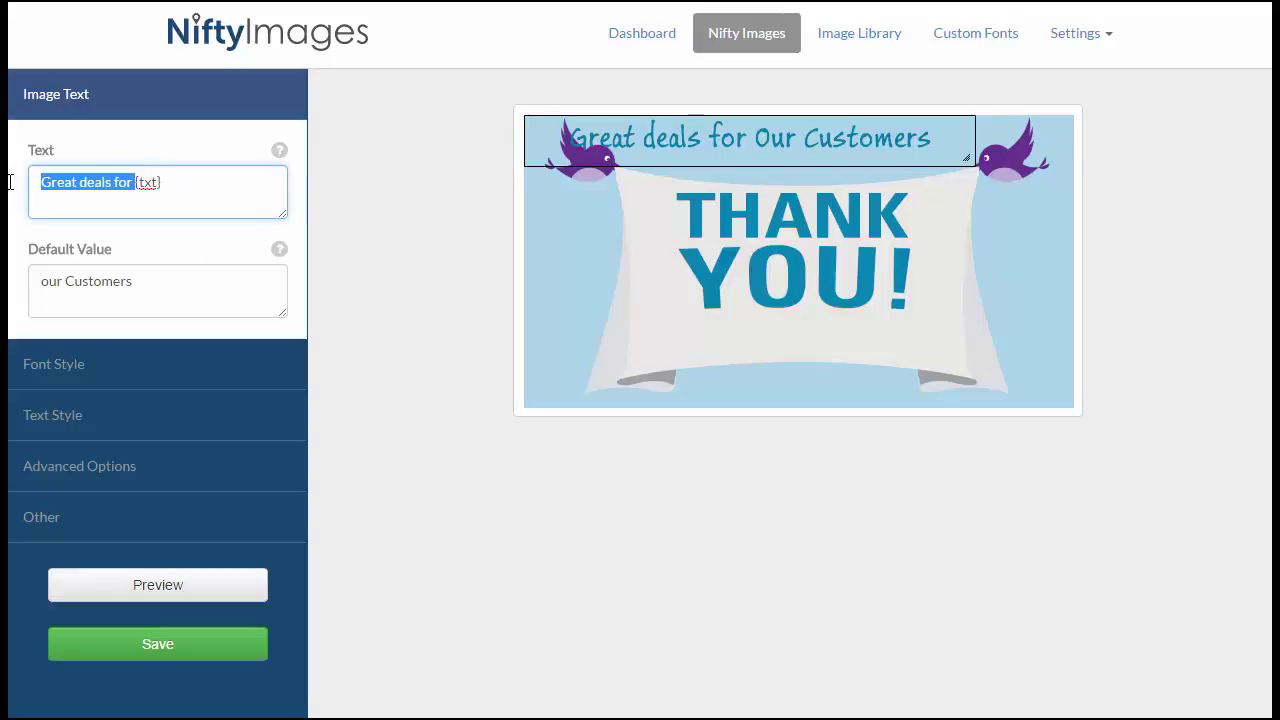
key(BackSpace)
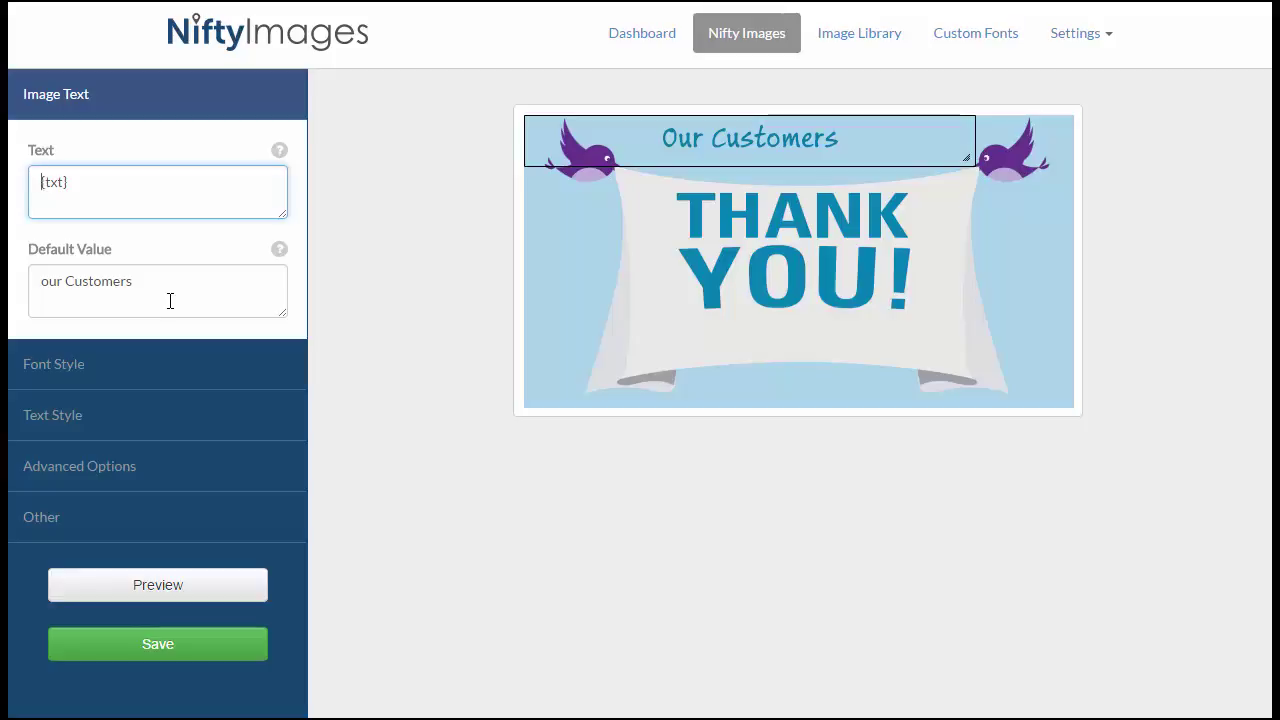
drag(165, 289, 10, 289)
text(For Signing Up!)
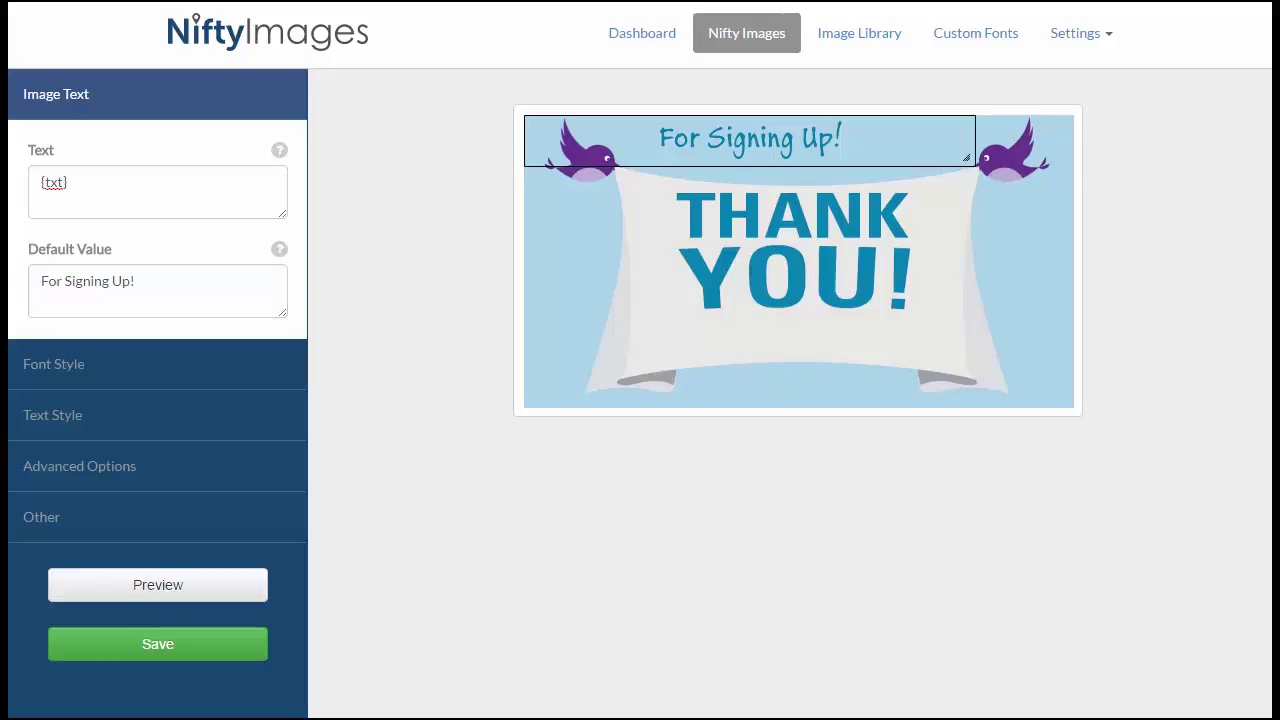
Browse the font list and keep Buxton Sketch at 32 px for the banner text
click(172, 388)
click(272, 242)
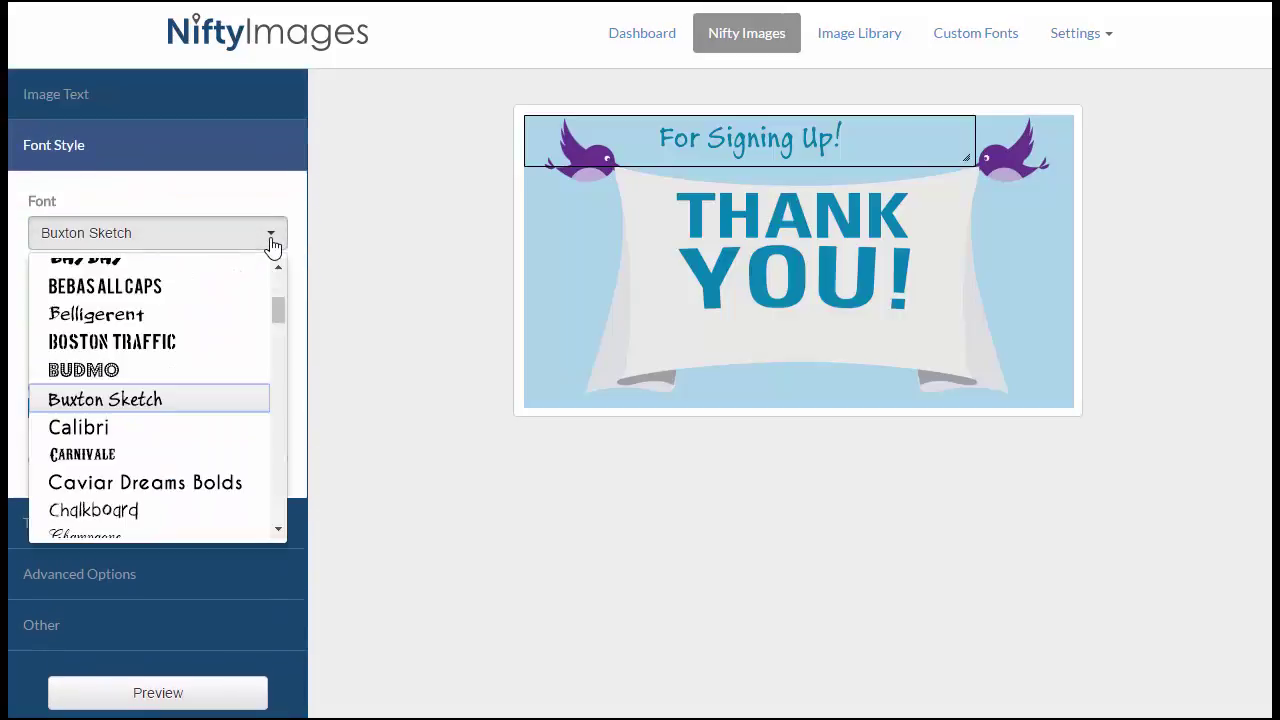
drag(278, 310, 282, 402)
click(332, 368)
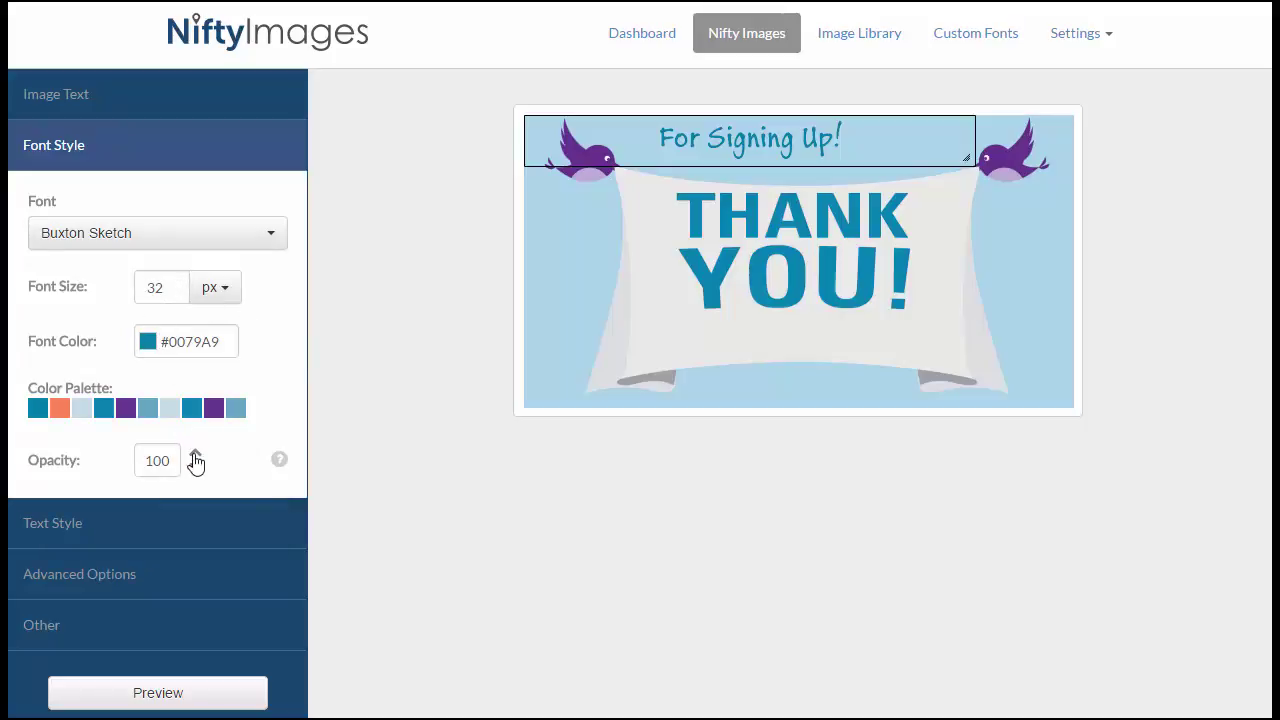
Check the letter case choices in Text Style and keep Title Case
click(238, 541)
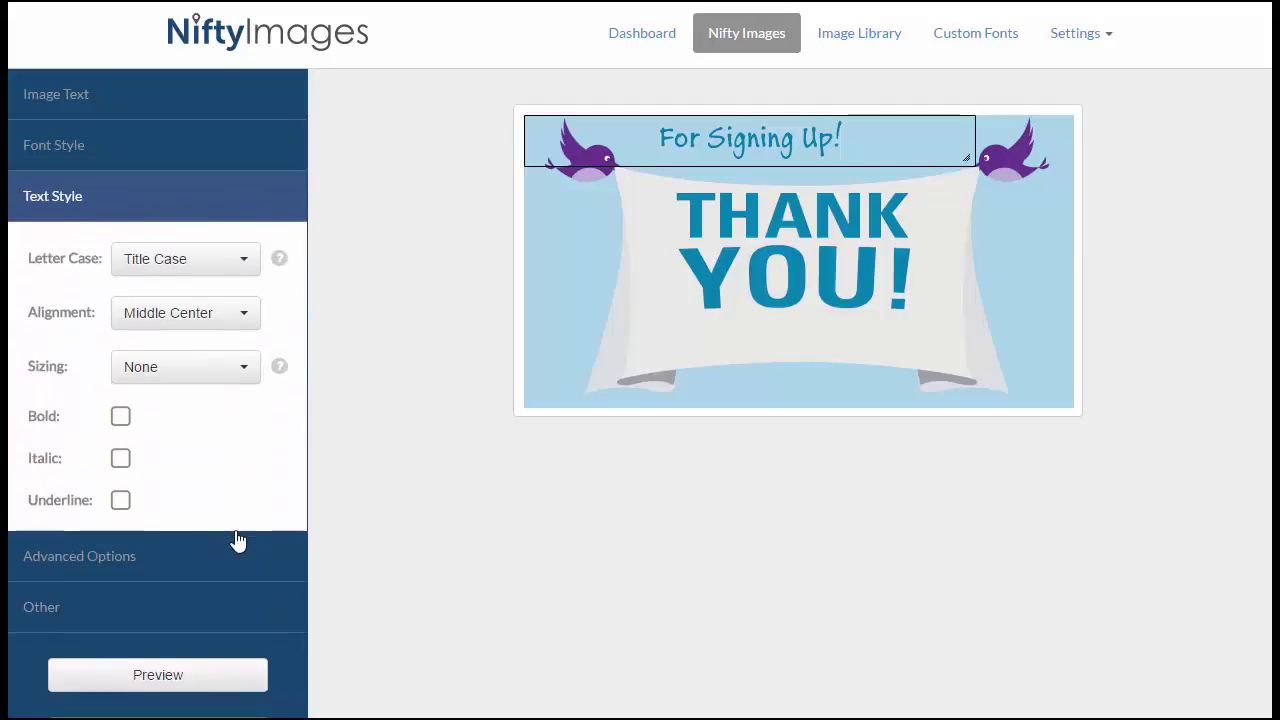
click(242, 262)
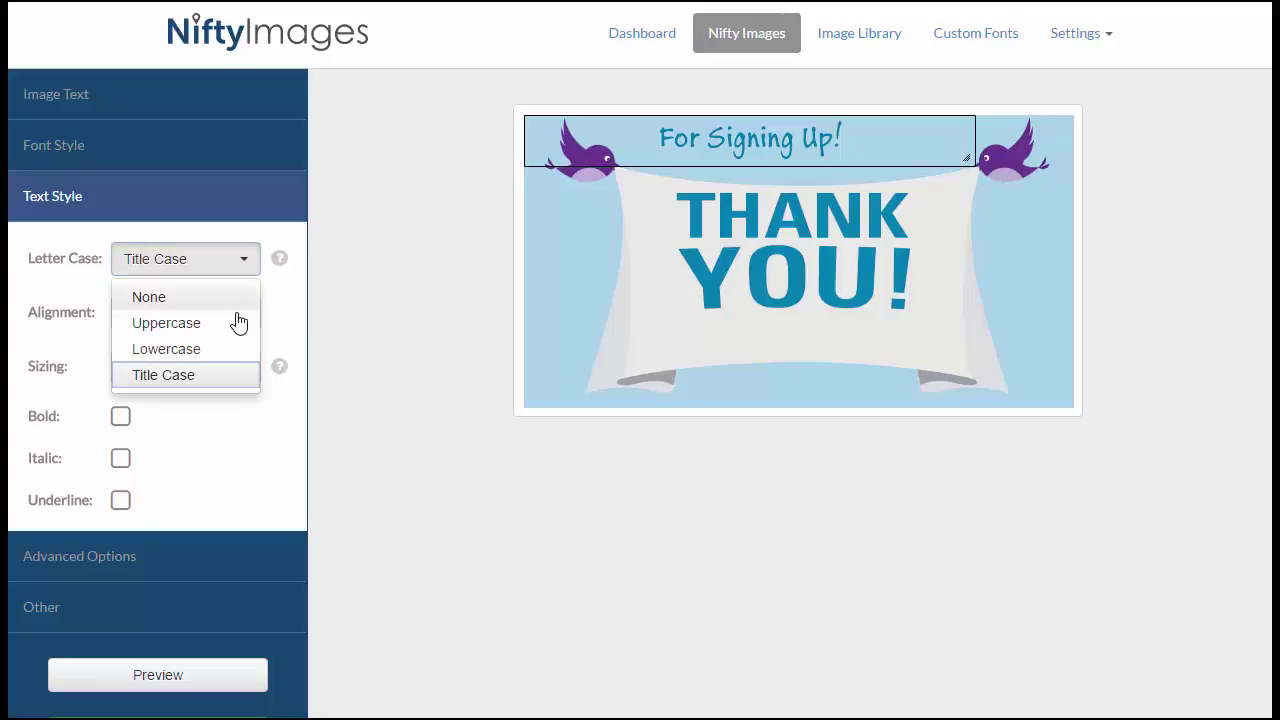
click(231, 376)
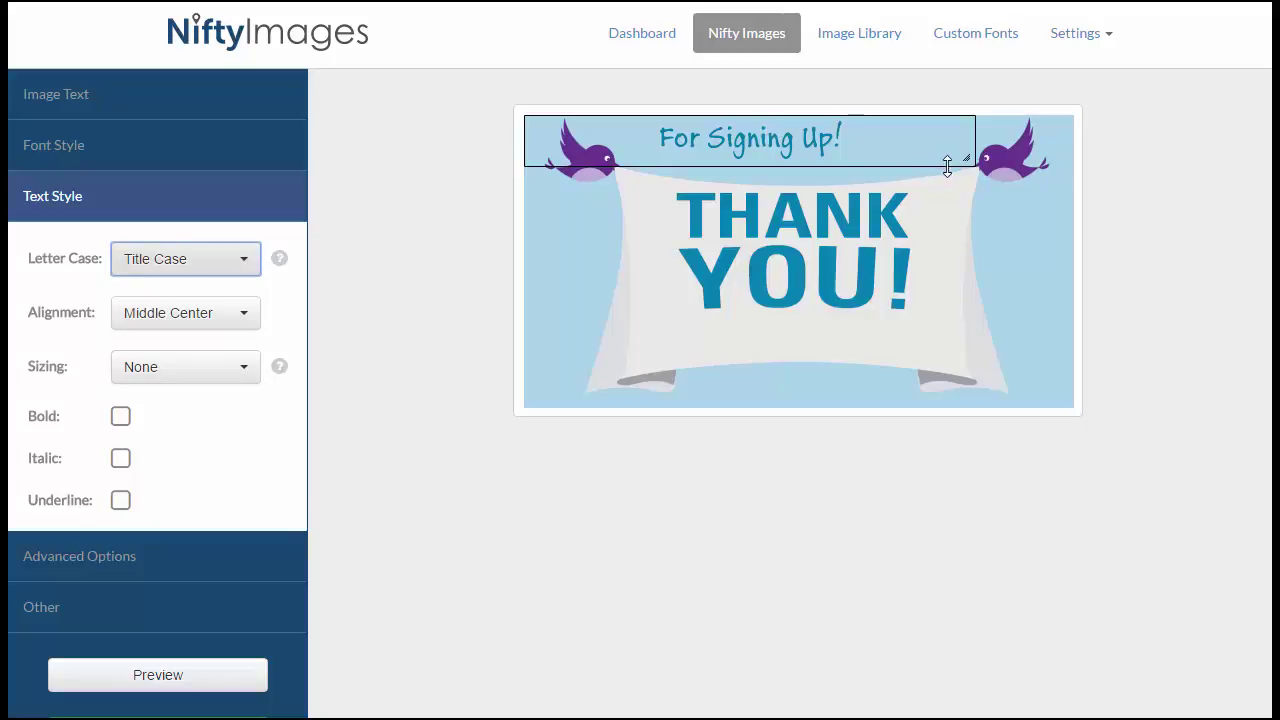
Move the For Signing Up! box under YOU!, set Sizing to Stretch, and narrow the box
mouse_move(967, 157)
mouse_down()
mouse_move(914, 222)
mouse_move(842, 233)
mouse_move(960, 194)
mouse_move(970, 171)
mouse_up()
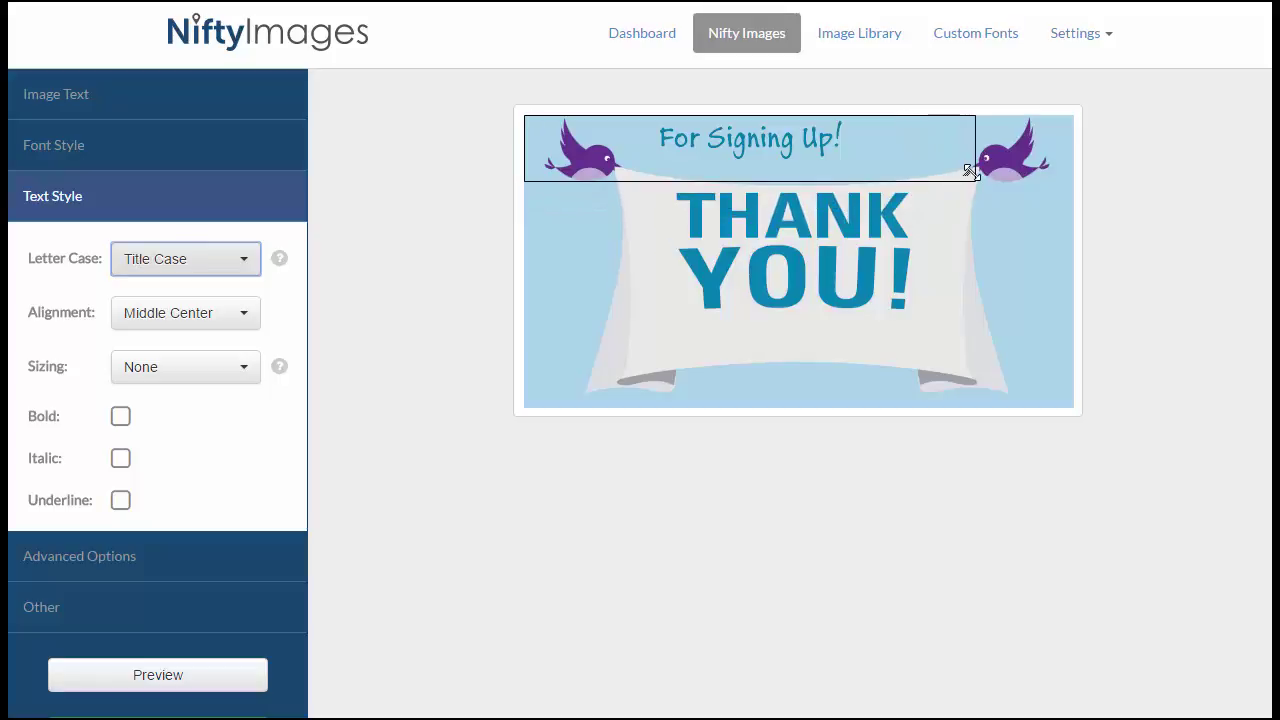
drag(880, 154, 929, 340)
drag(1016, 357, 876, 344)
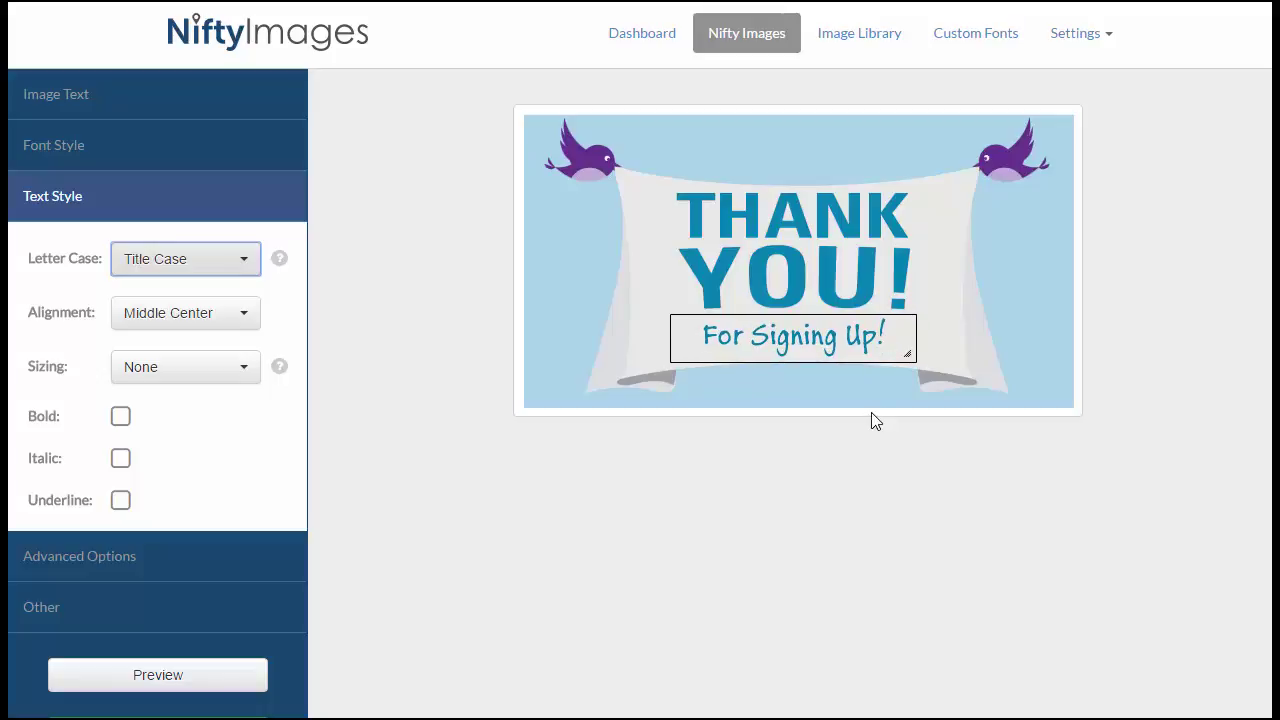
click(240, 377)
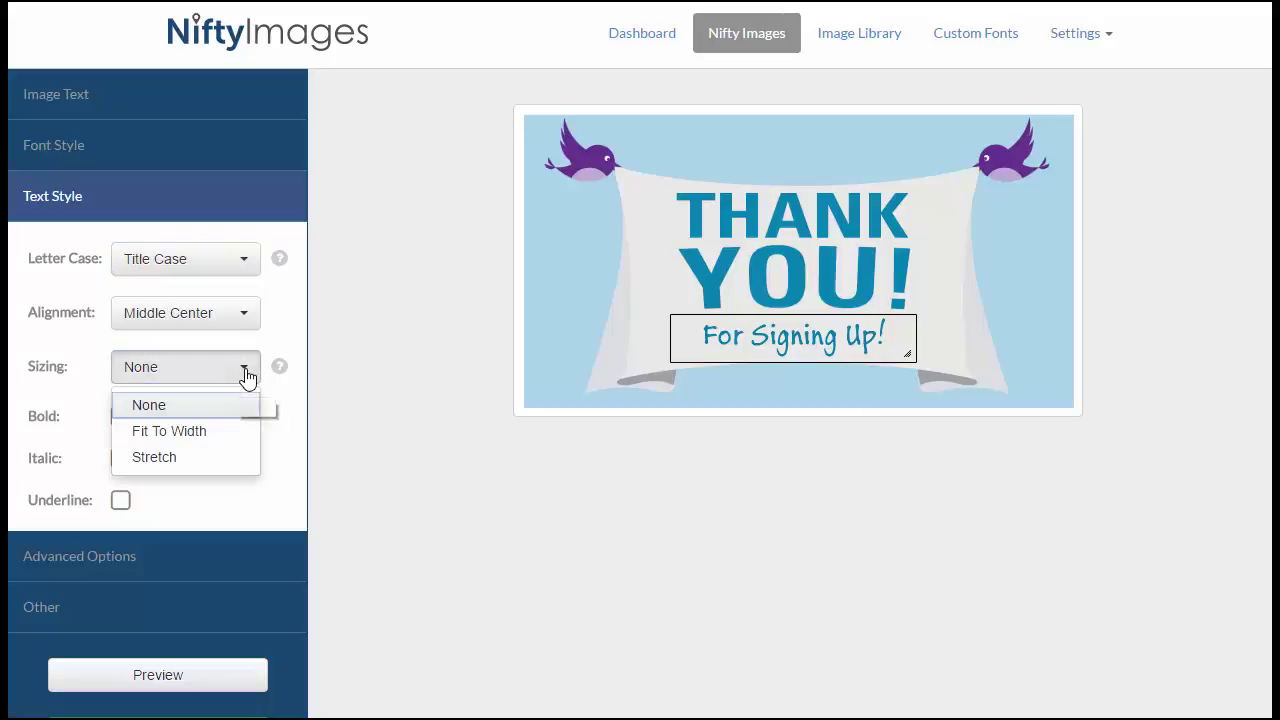
click(218, 458)
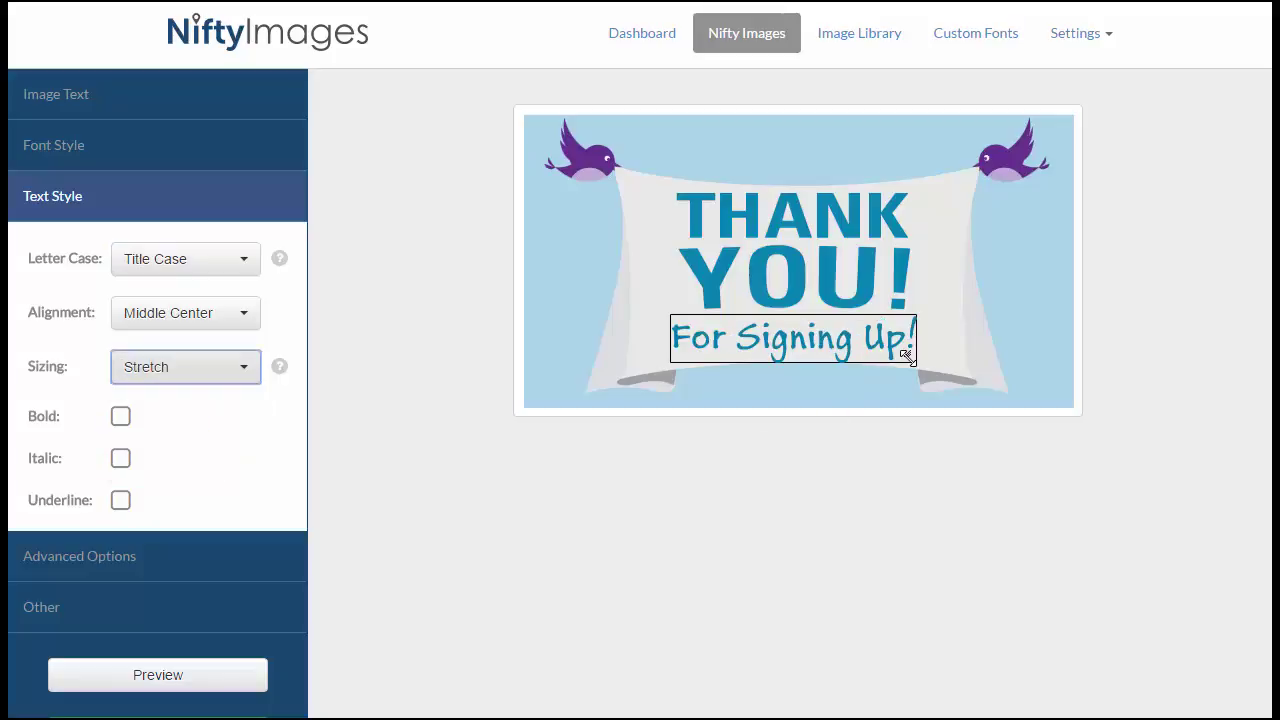
drag(906, 355, 884, 360)
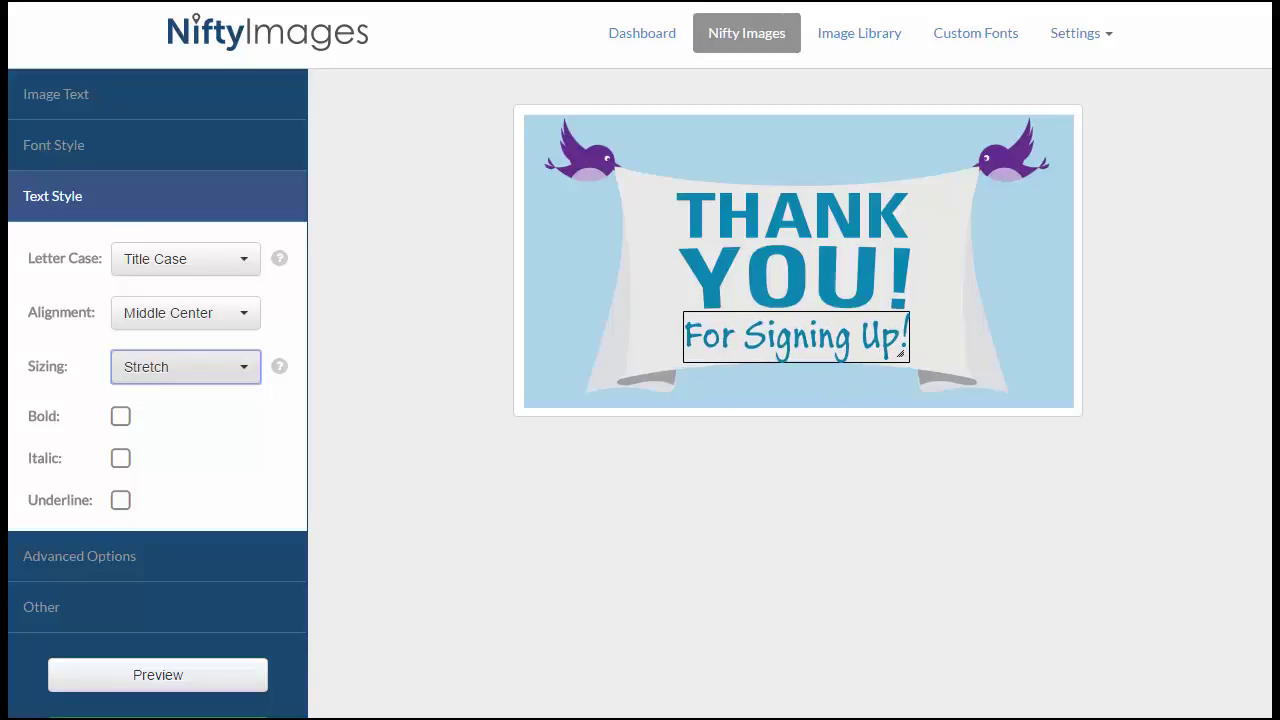
In Advanced Options set maximum length 20 and minimum length 2, leaving rotation and skews at 0
click(240, 567)
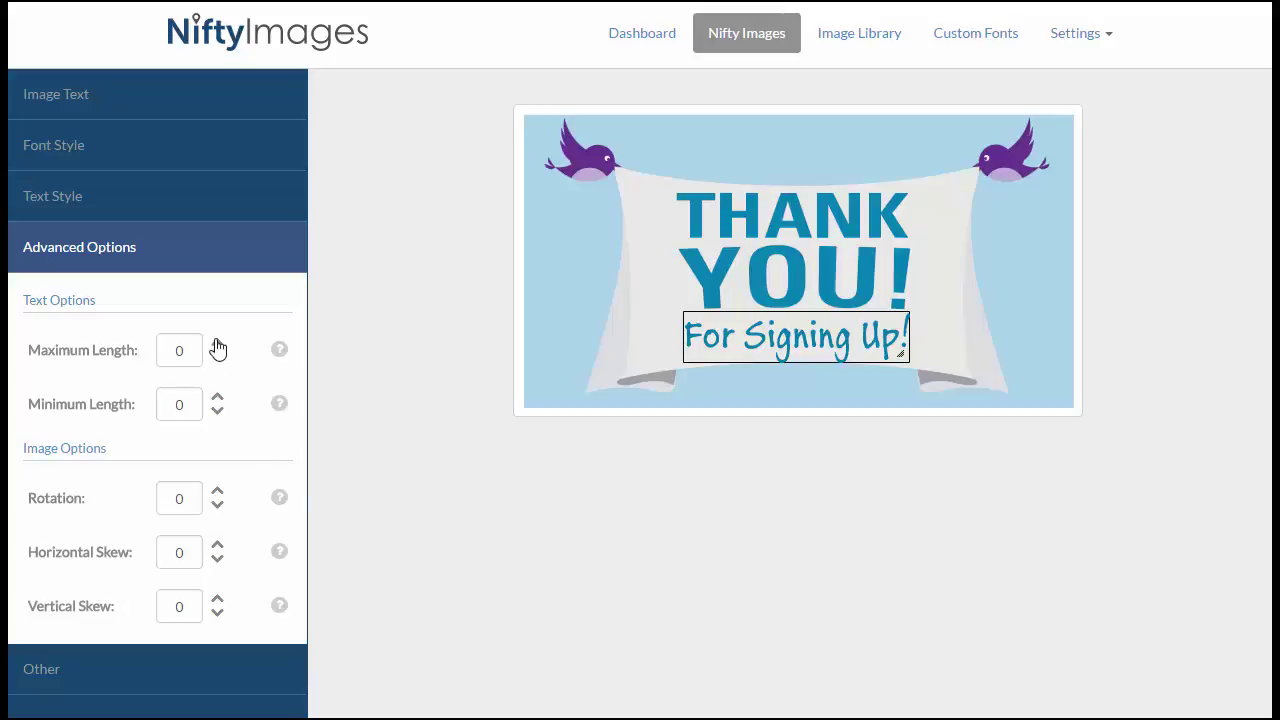
scroll(218, 348, up, 13)
scroll(218, 348, up, 8)
scroll(218, 348, up, 1)
scroll(220, 360, down, 2)
scroll(221, 402, up, 2)
scroll(218, 497, up, 6)
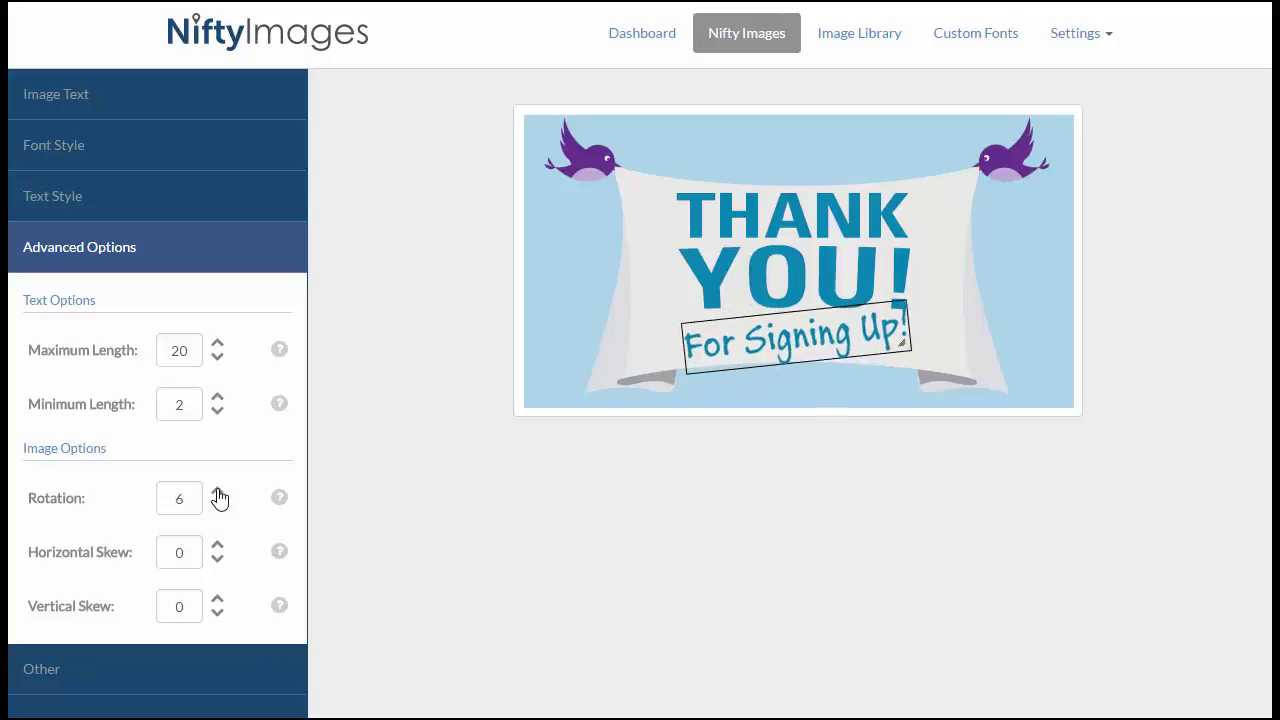
scroll(219, 498, up, 4)
scroll(221, 509, down, 12)
scroll(221, 509, down, 3)
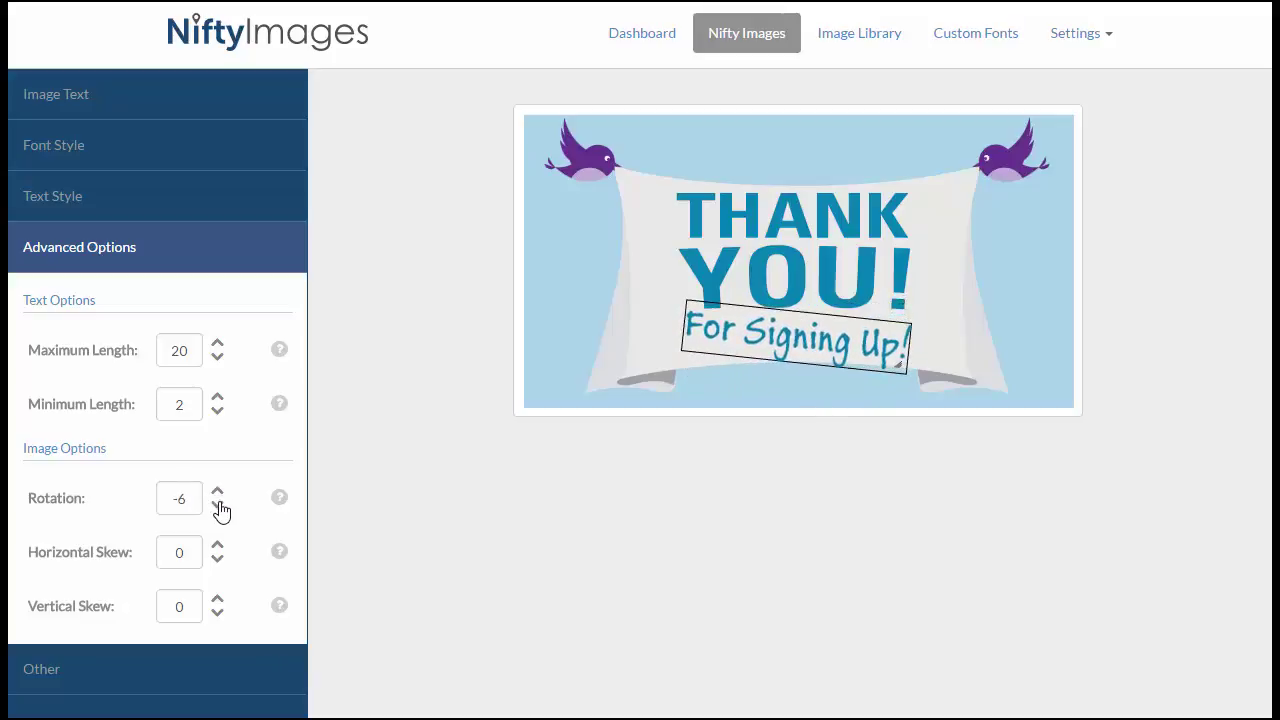
scroll(221, 497, up, 3)
scroll(221, 497, up, 2)
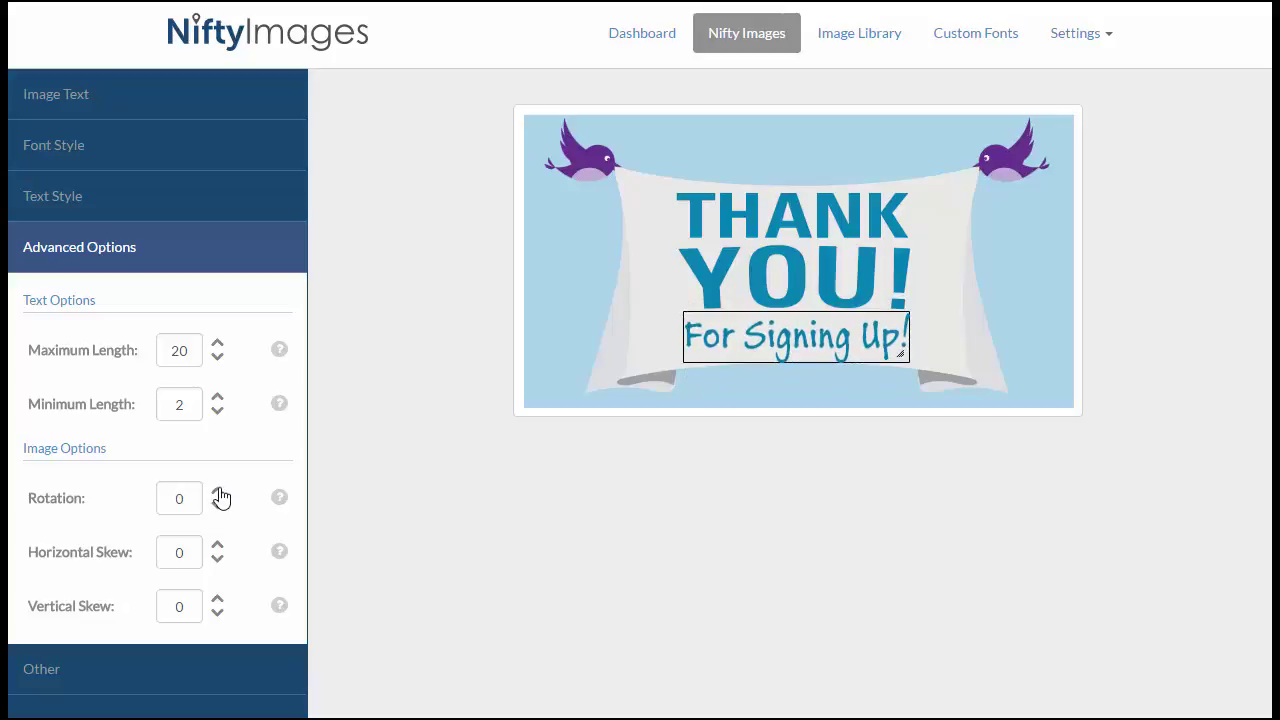
scroll(218, 556, up, 13)
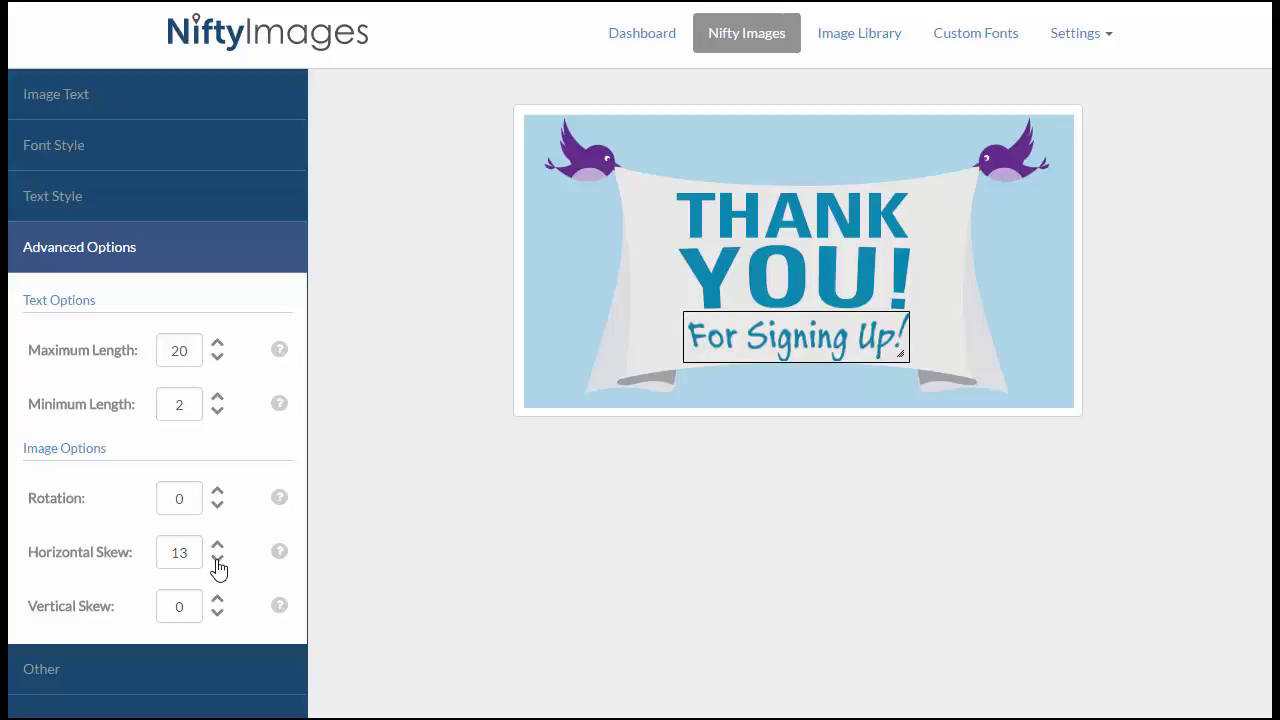
scroll(218, 566, down, 9)
scroll(219, 566, down, 4)
scroll(218, 606, up, 3)
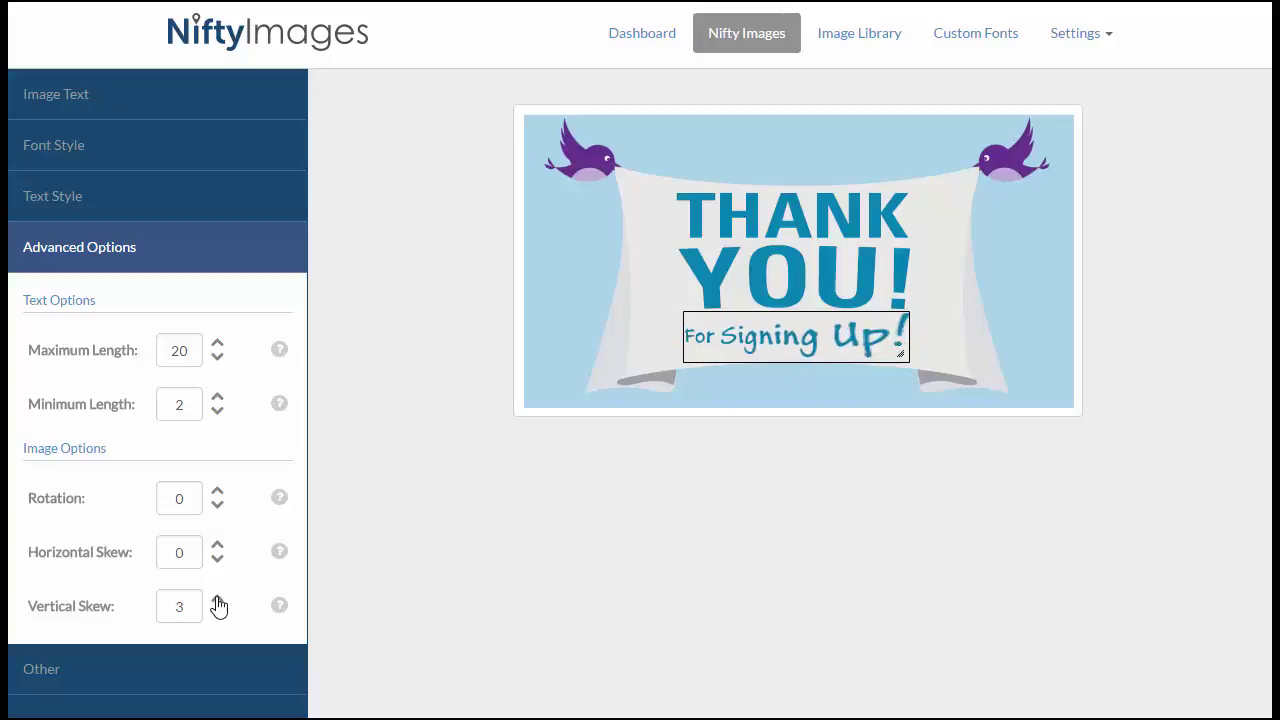
scroll(218, 606, down, 3)
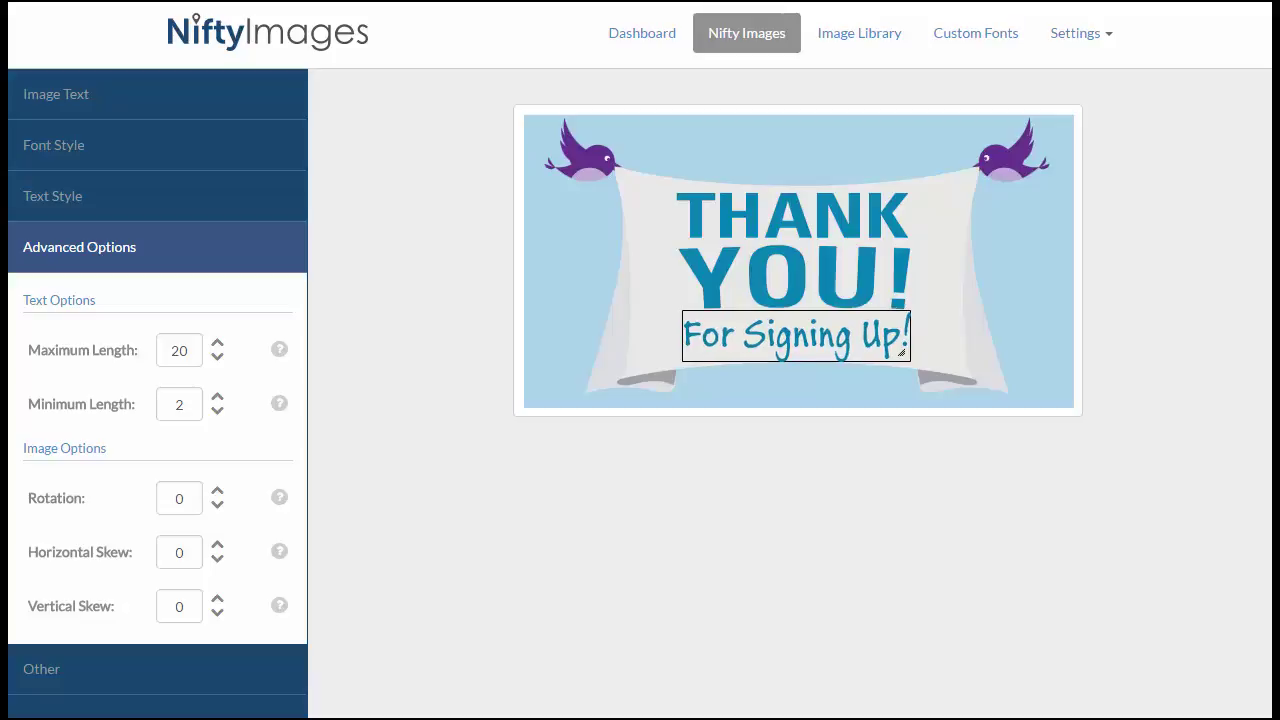
Hide the text box outline and save the design as 'Thank You Banner'
click(222, 669)
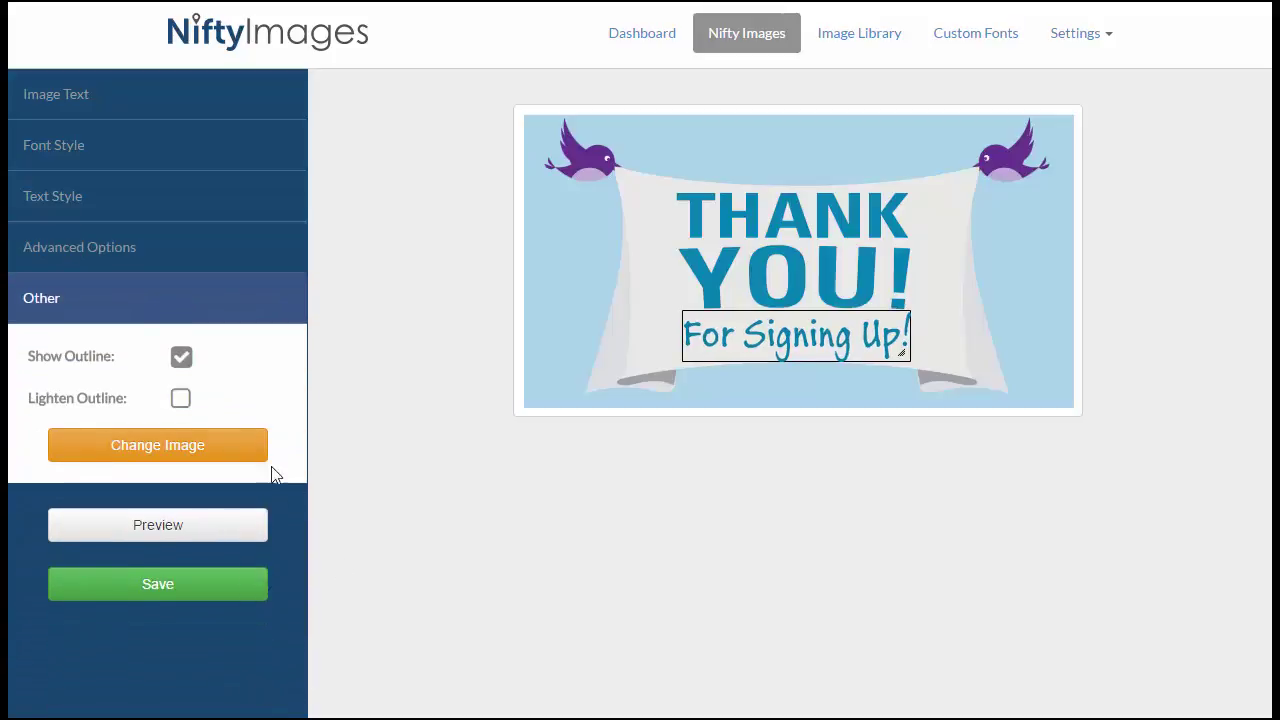
click(180, 358)
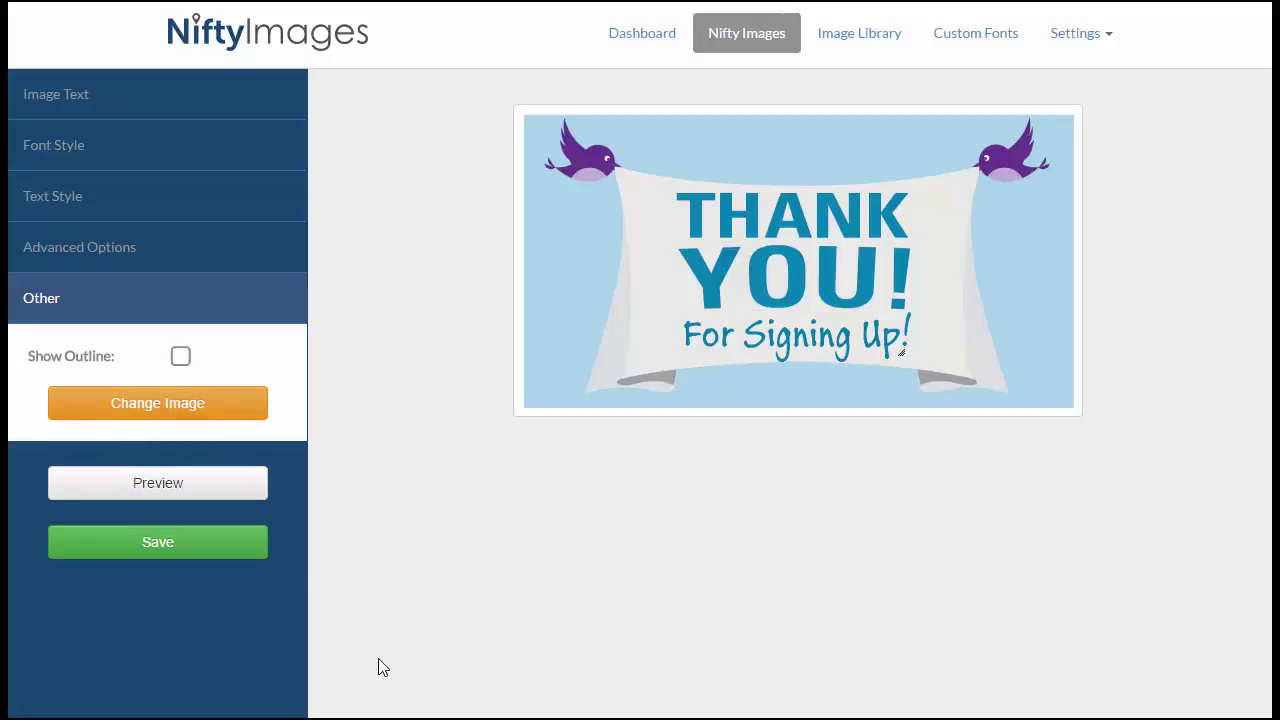
click(203, 548)
text(Thank You Banner)
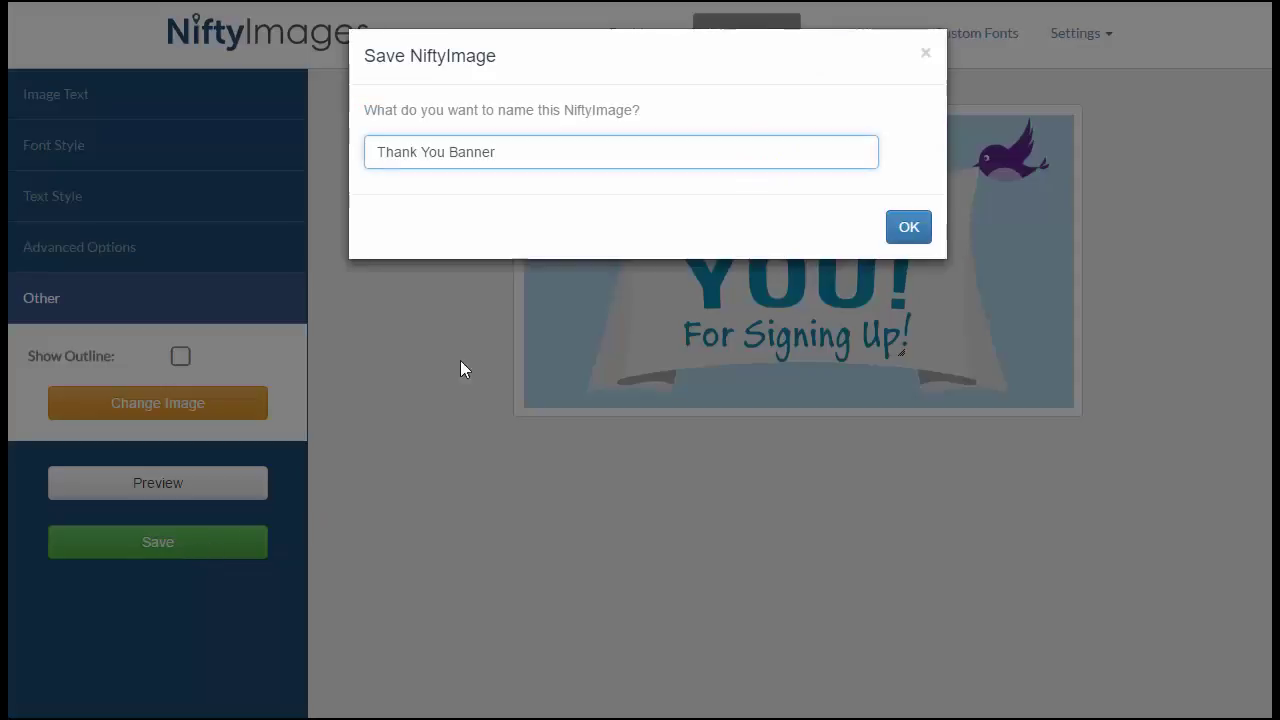
click(904, 229)
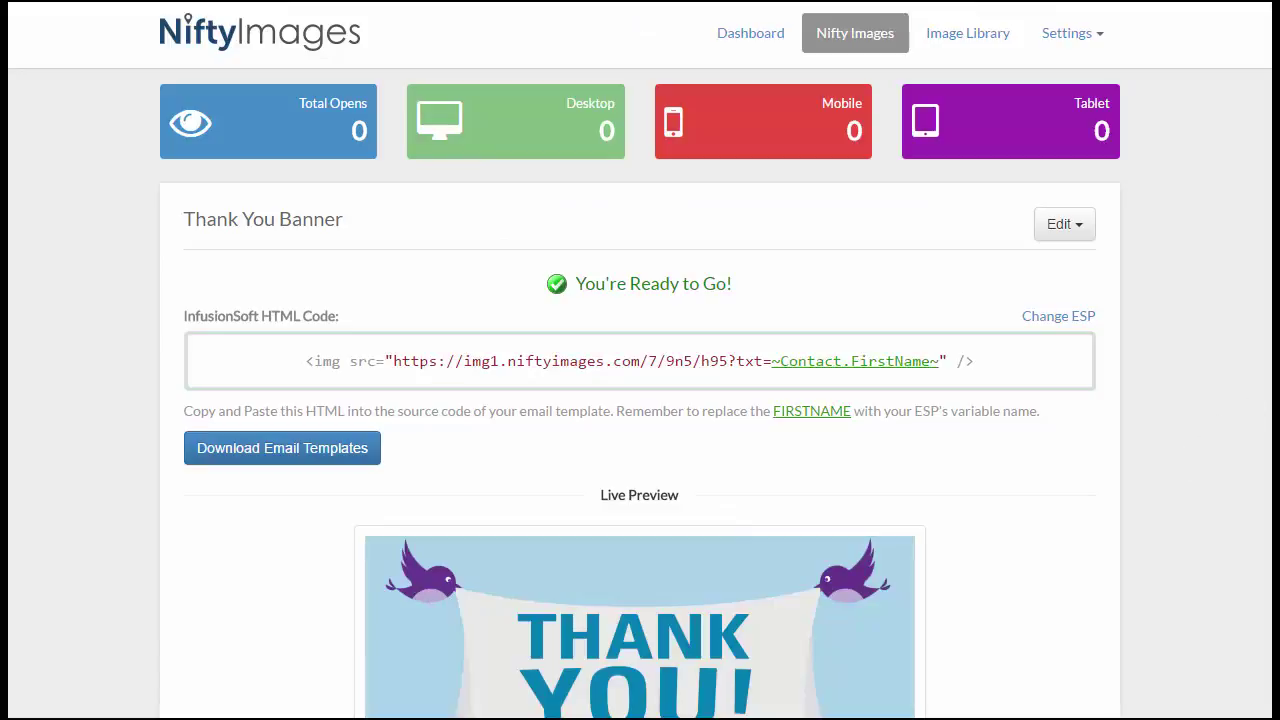
Scroll to the InfusionSoft HTML Code box and select the banner's img embed code
scroll(640, 366, down, 1)
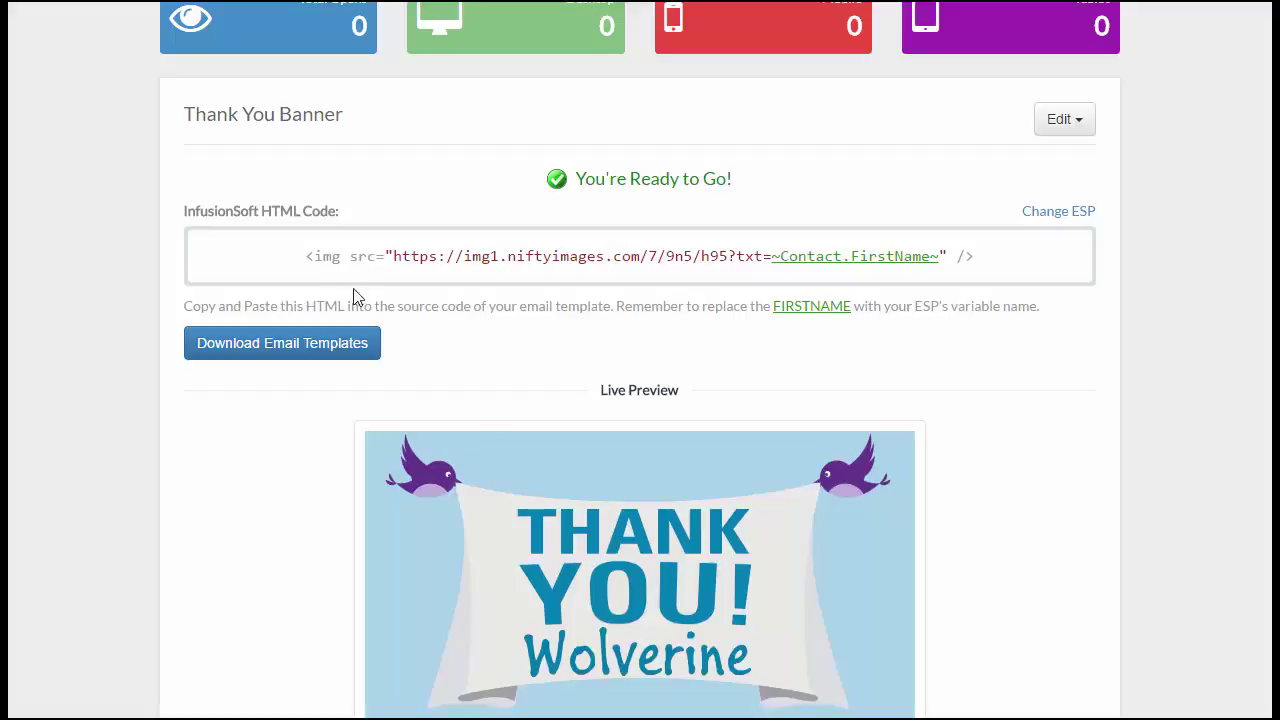
drag(307, 257, 380, 257)
click(437, 261)
Paste the Thank You Banner img code into a new HTML block, save it, and preview the email
drag(306, 256, 1007, 270)
key(ctrl+c)
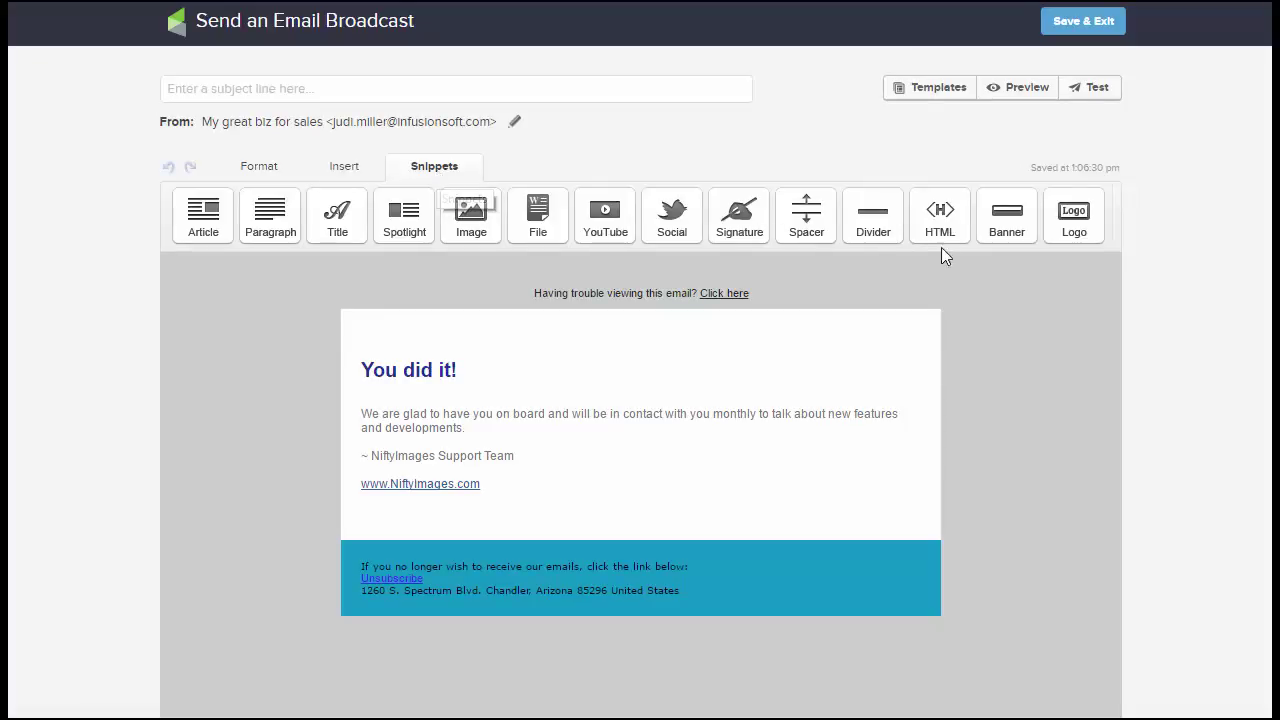
drag(938, 222, 588, 446)
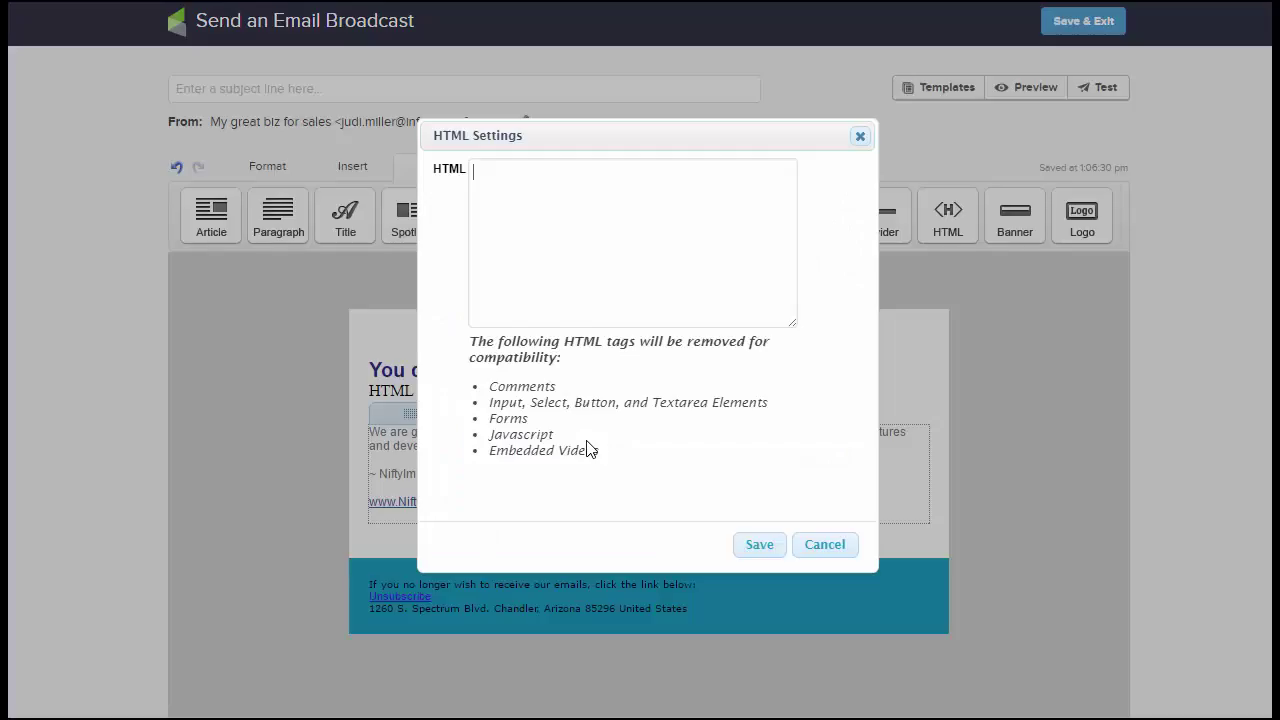
click(580, 263)
key(ctrl+v)
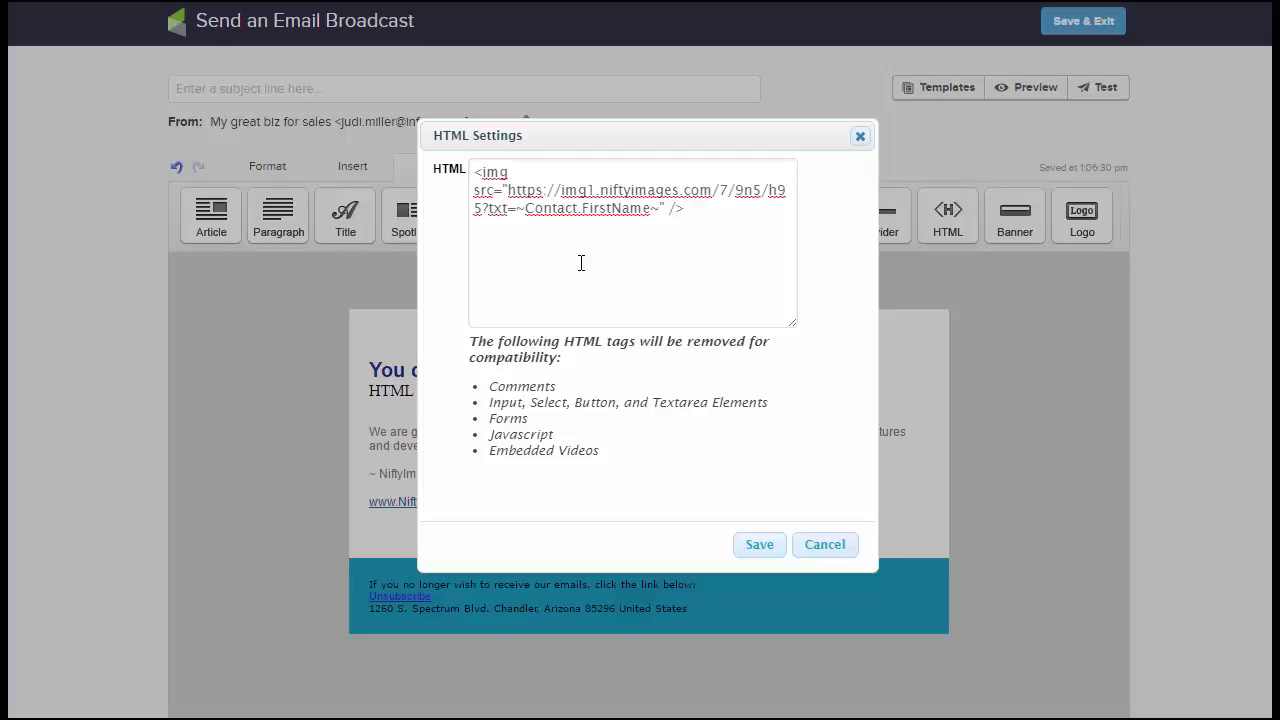
click(759, 546)
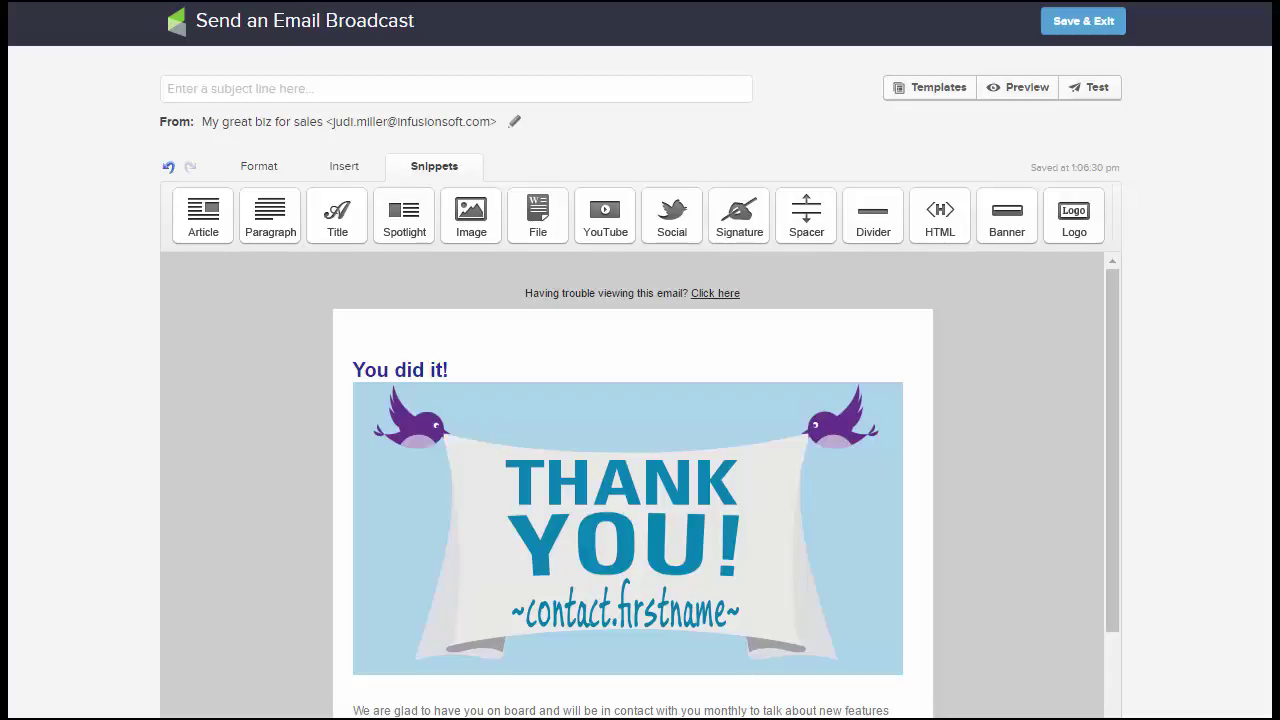
click(1014, 90)
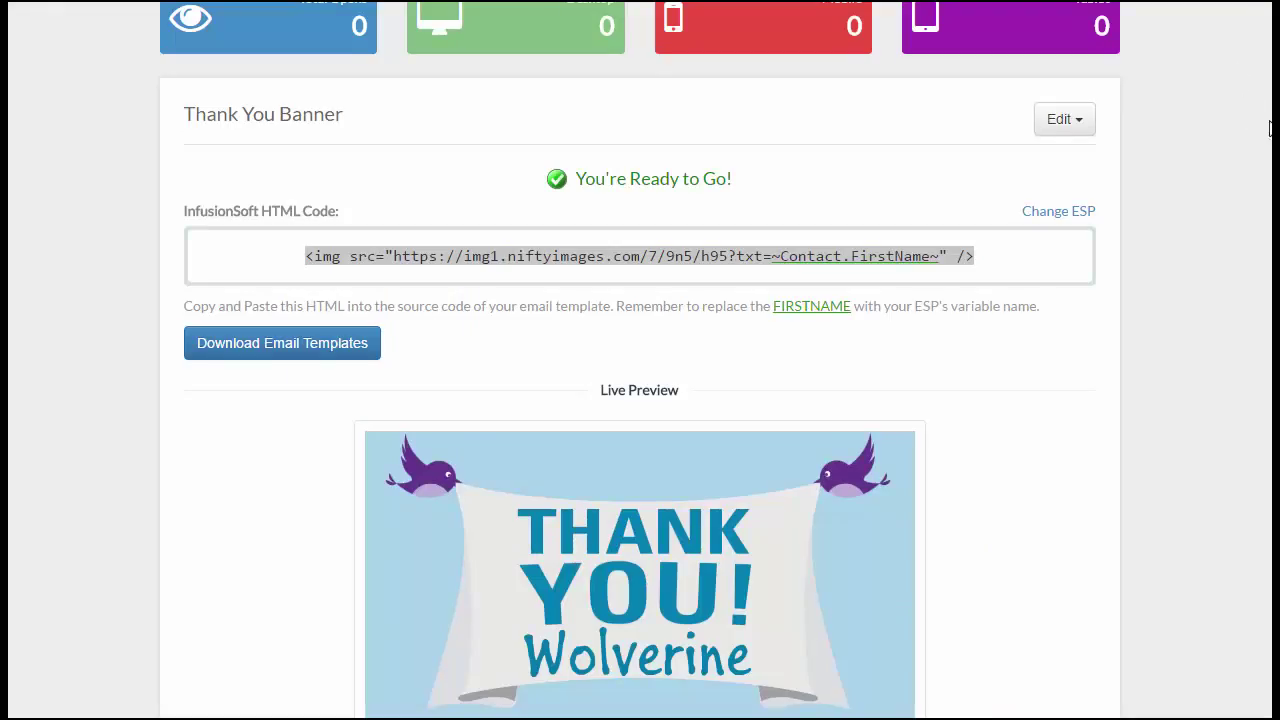
From the saved images list, create a new NiftyImage of type Countdown Timer
drag(1270, 128, 1266, 12)
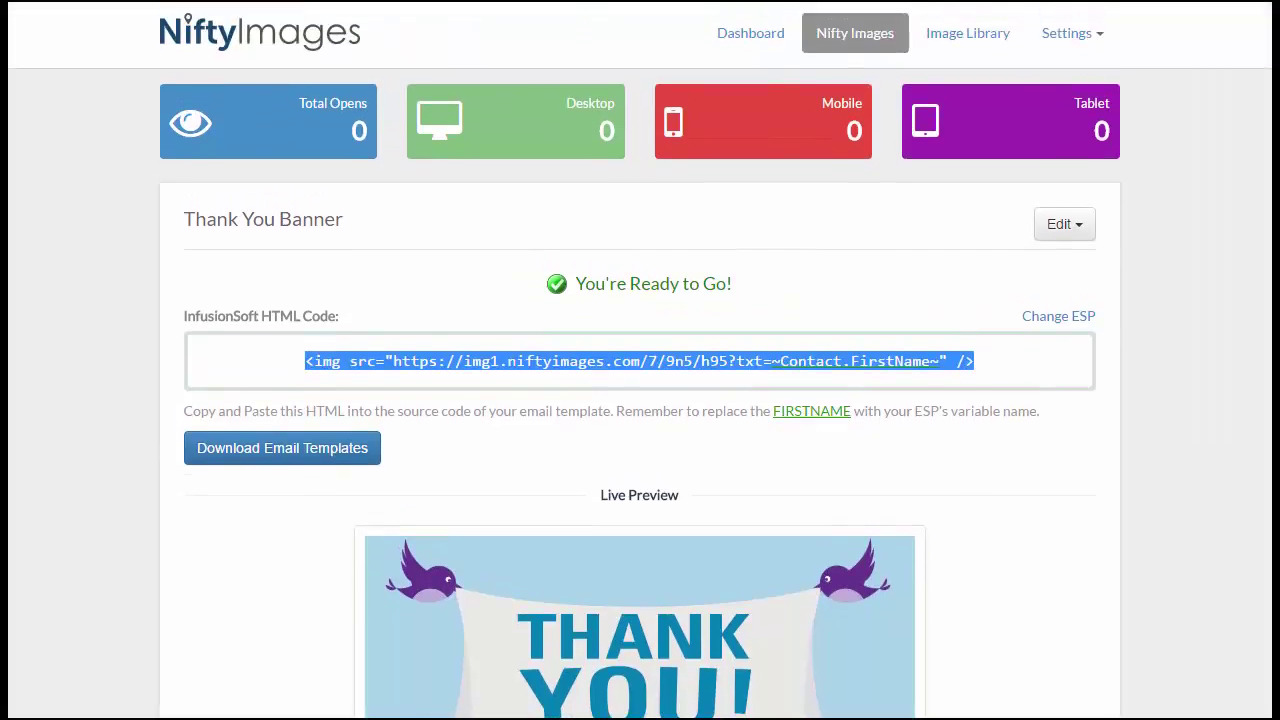
click(865, 40)
click(991, 145)
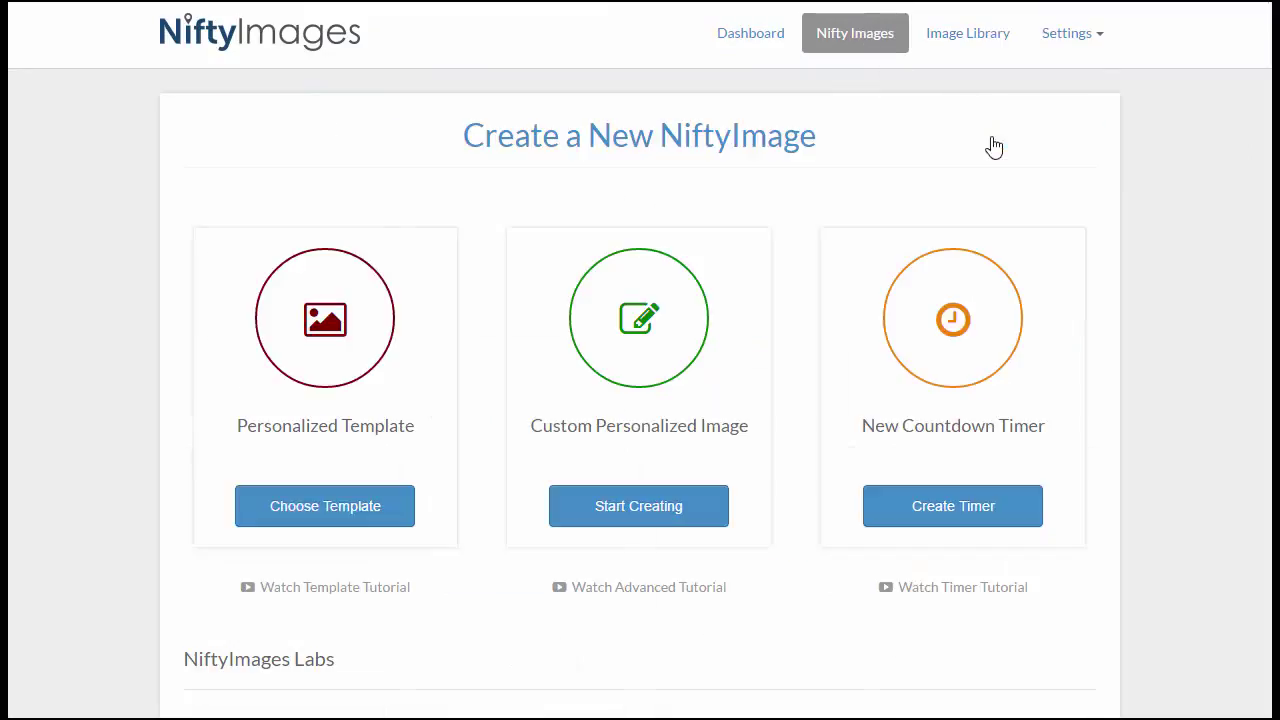
click(975, 365)
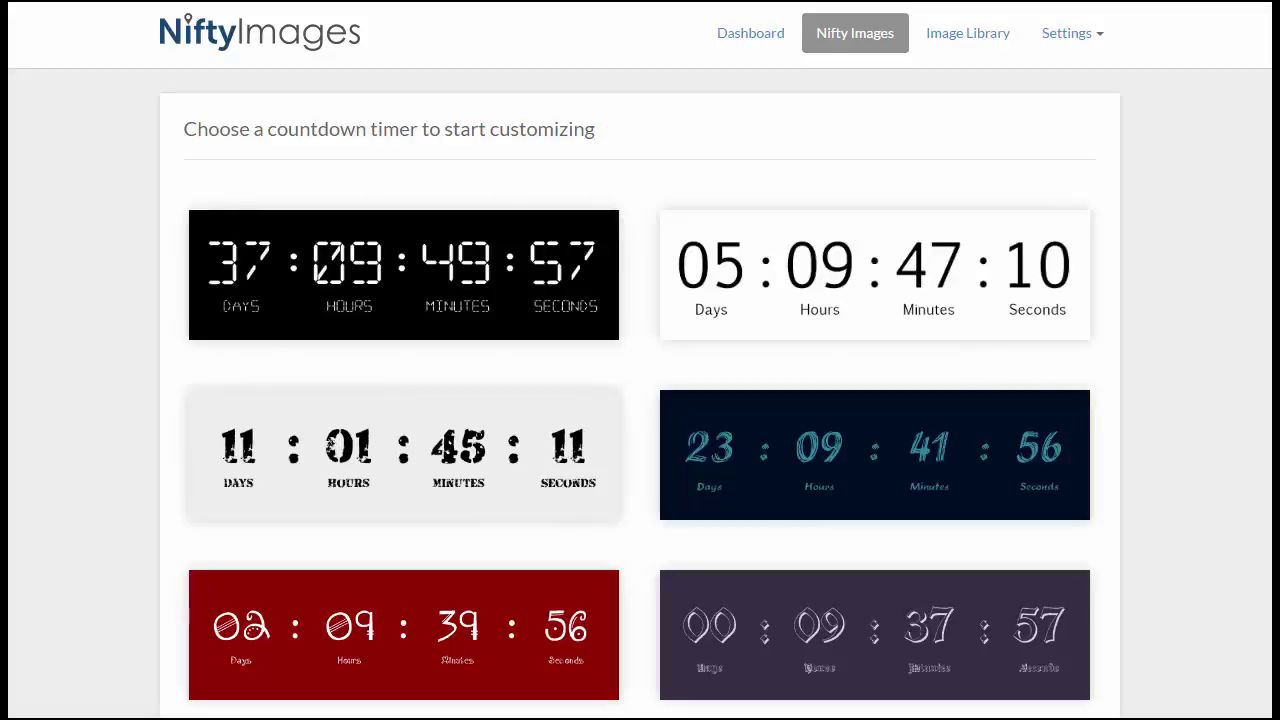
Choose the plain white timer style and check its background colour, target date and time
click(958, 307)
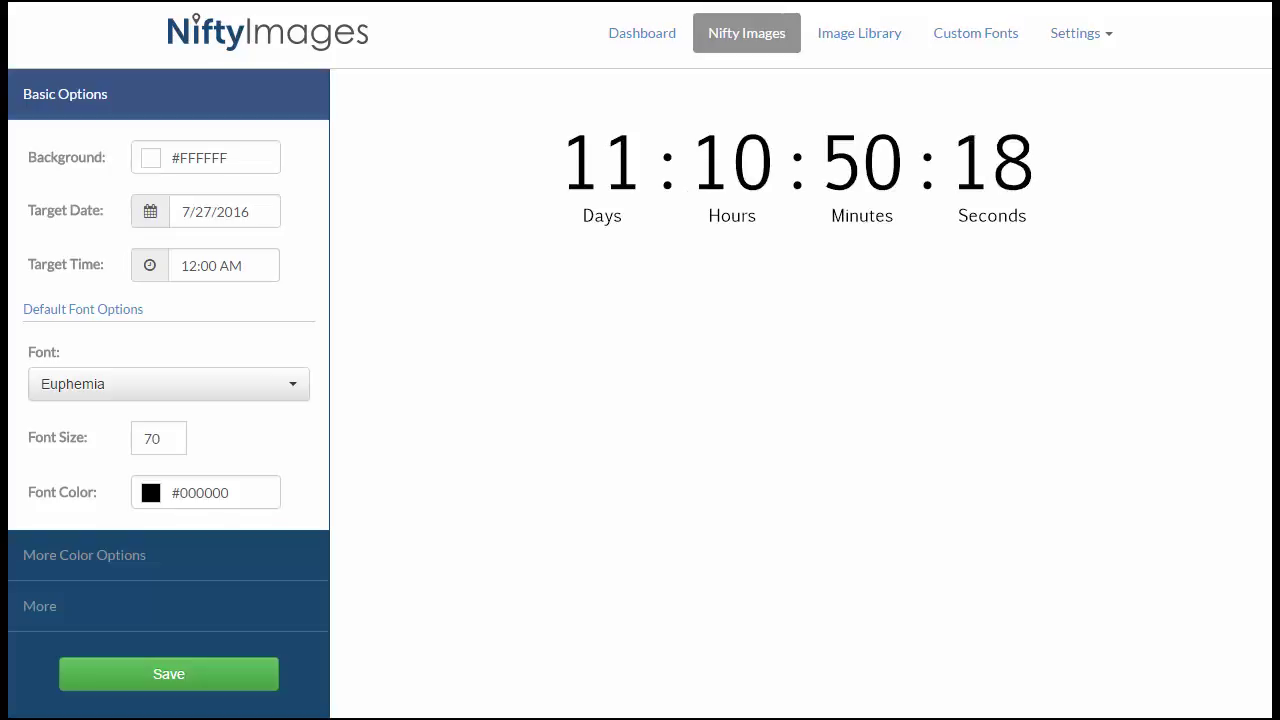
click(226, 163)
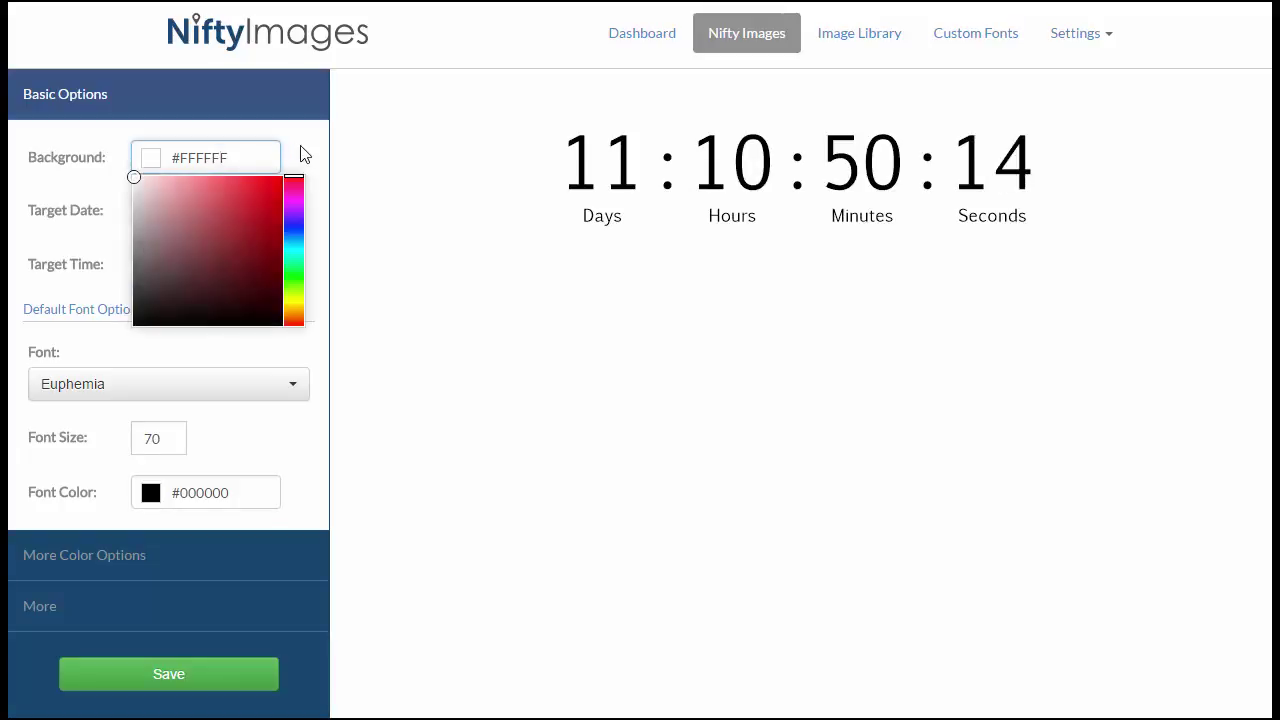
click(360, 148)
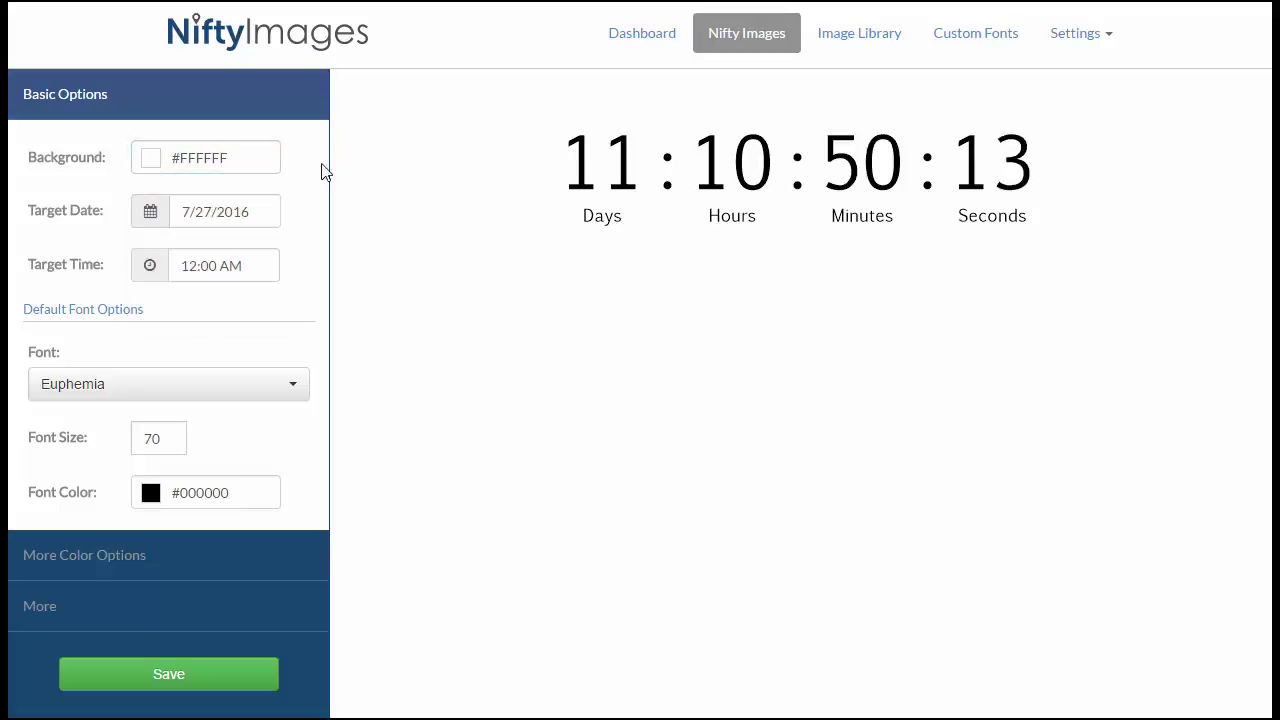
click(214, 214)
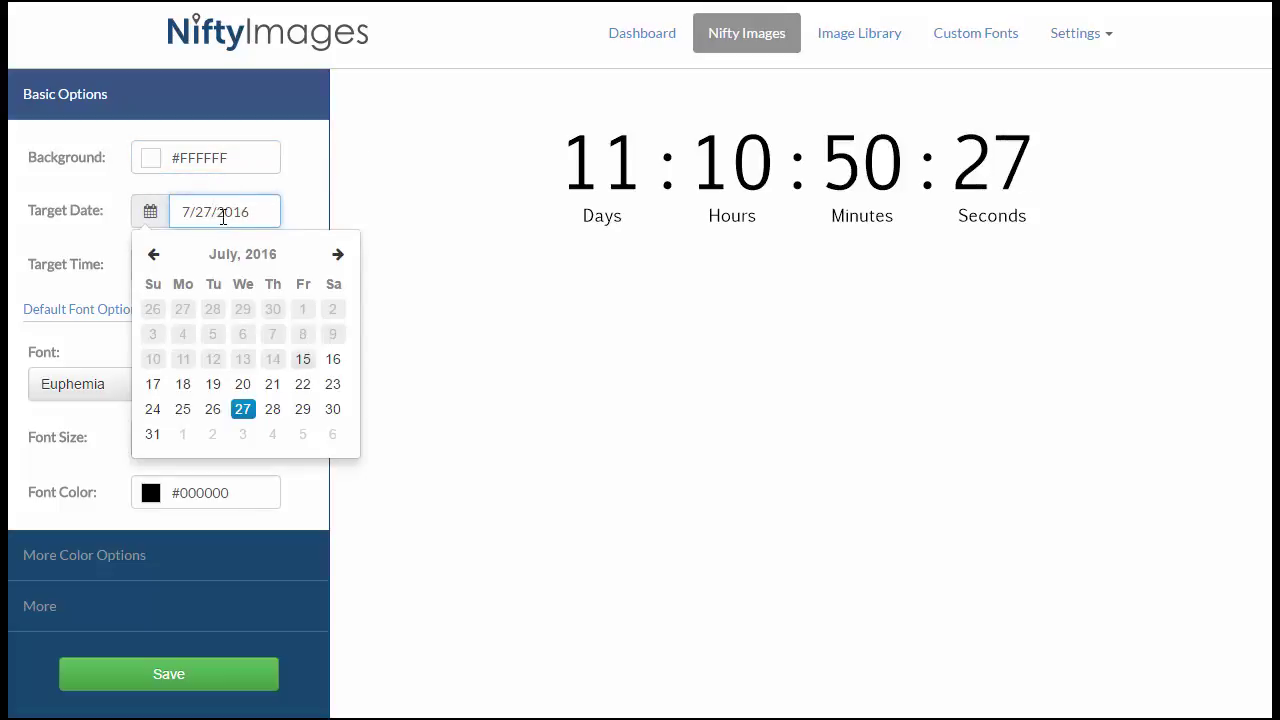
click(318, 210)
click(205, 262)
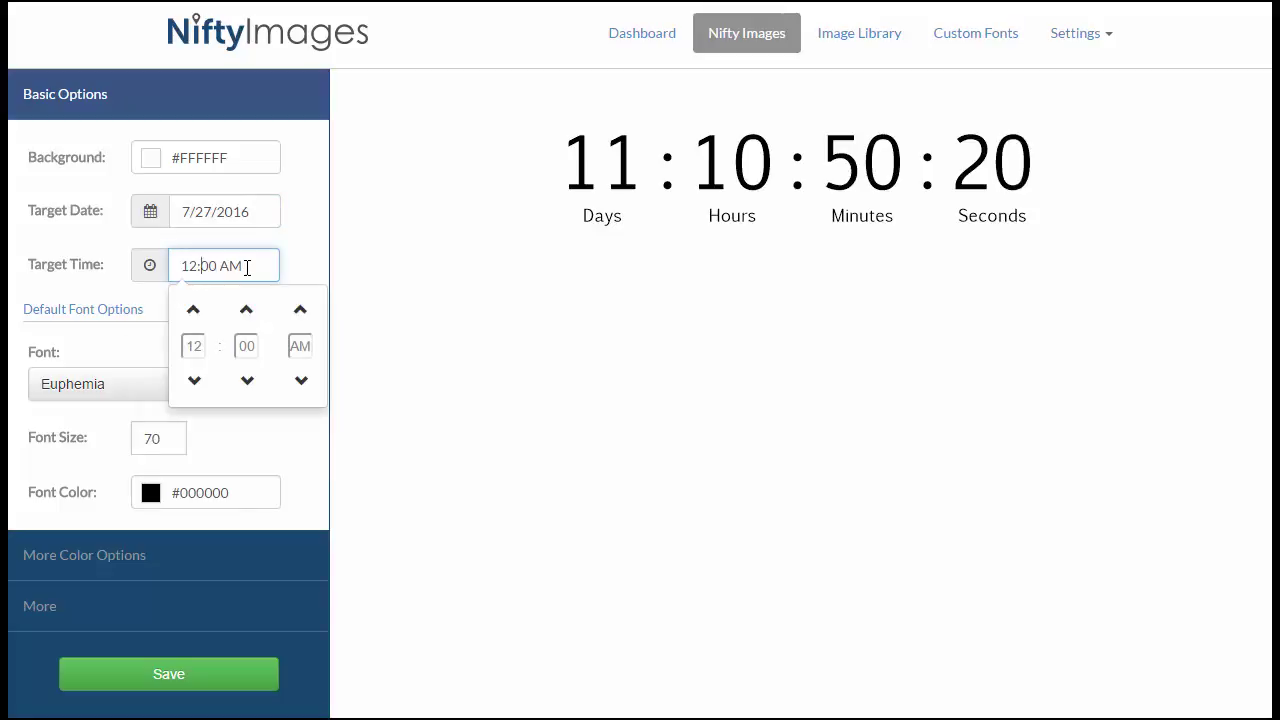
click(308, 266)
Set the timer font to Flame with font colour #FEAA03
click(299, 386)
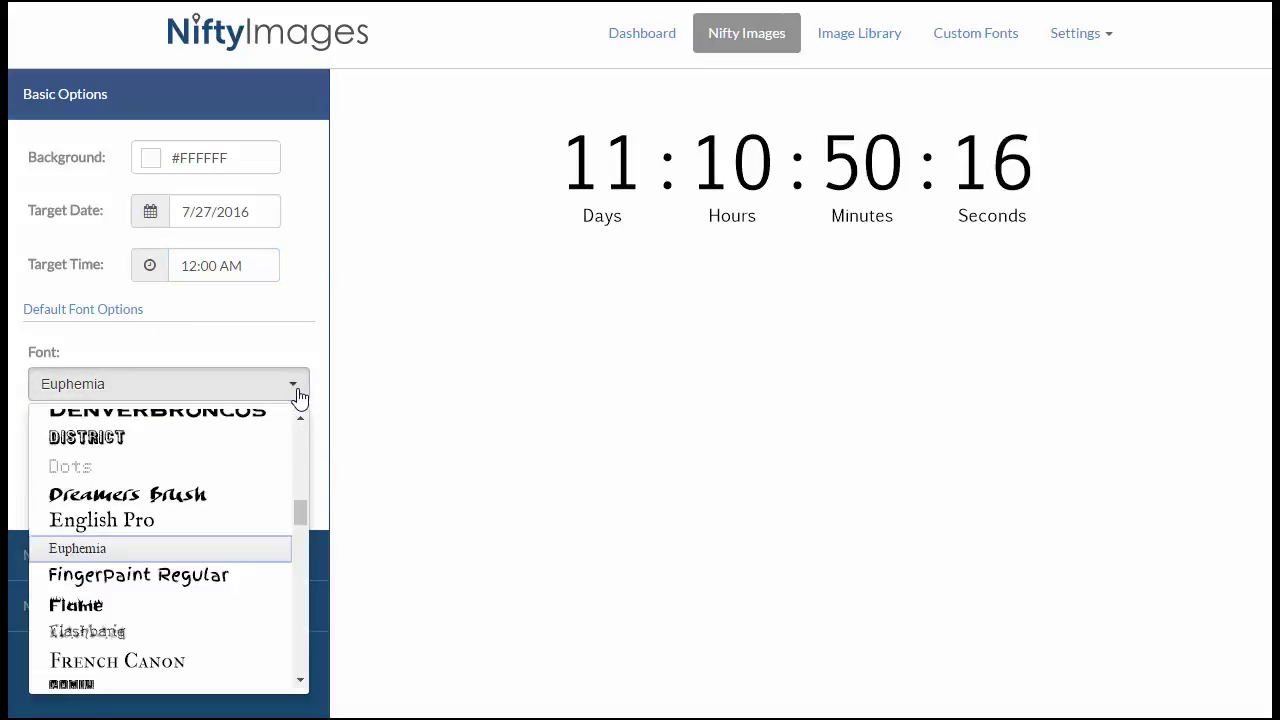
click(234, 606)
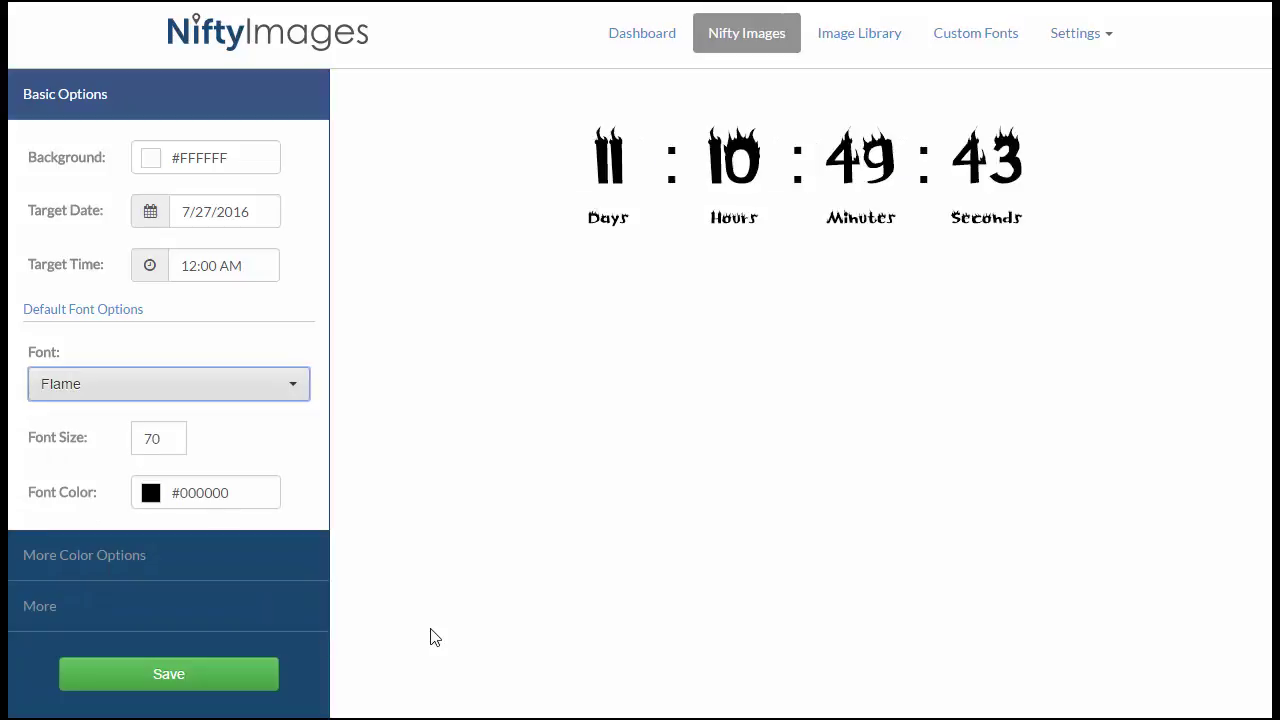
click(204, 492)
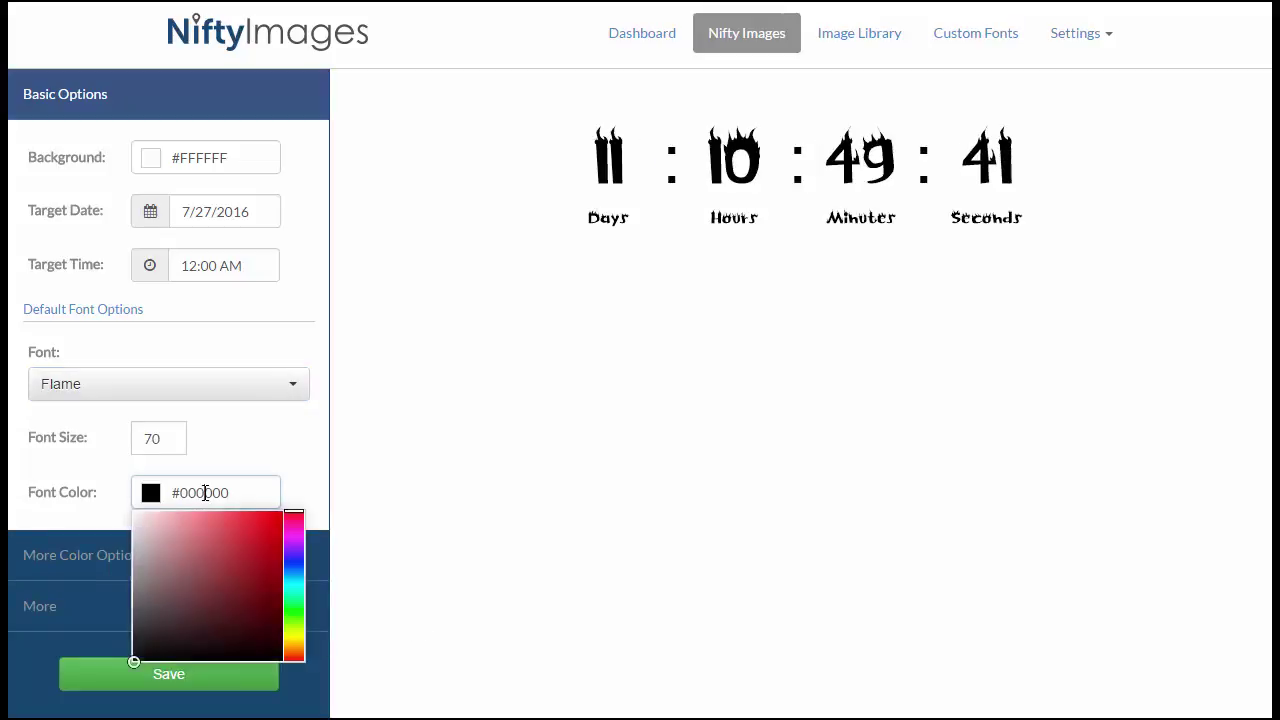
double_click(204, 492)
text(FEAA03)
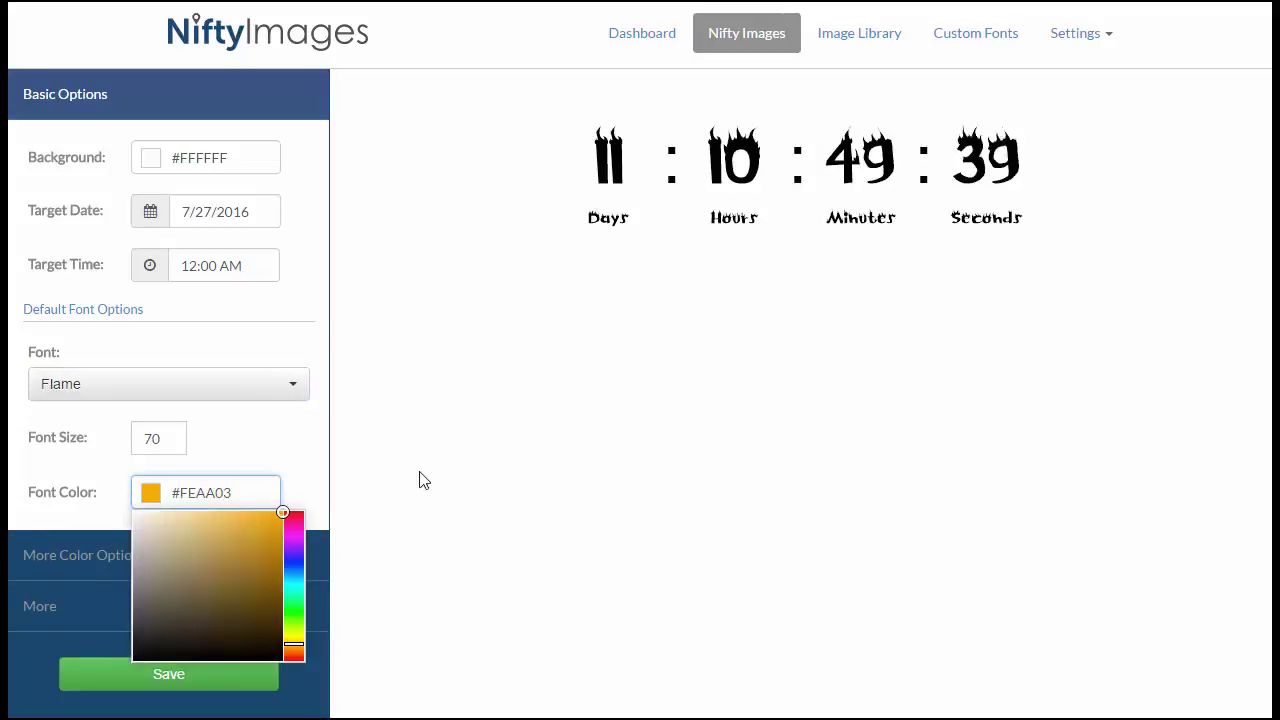
click(430, 482)
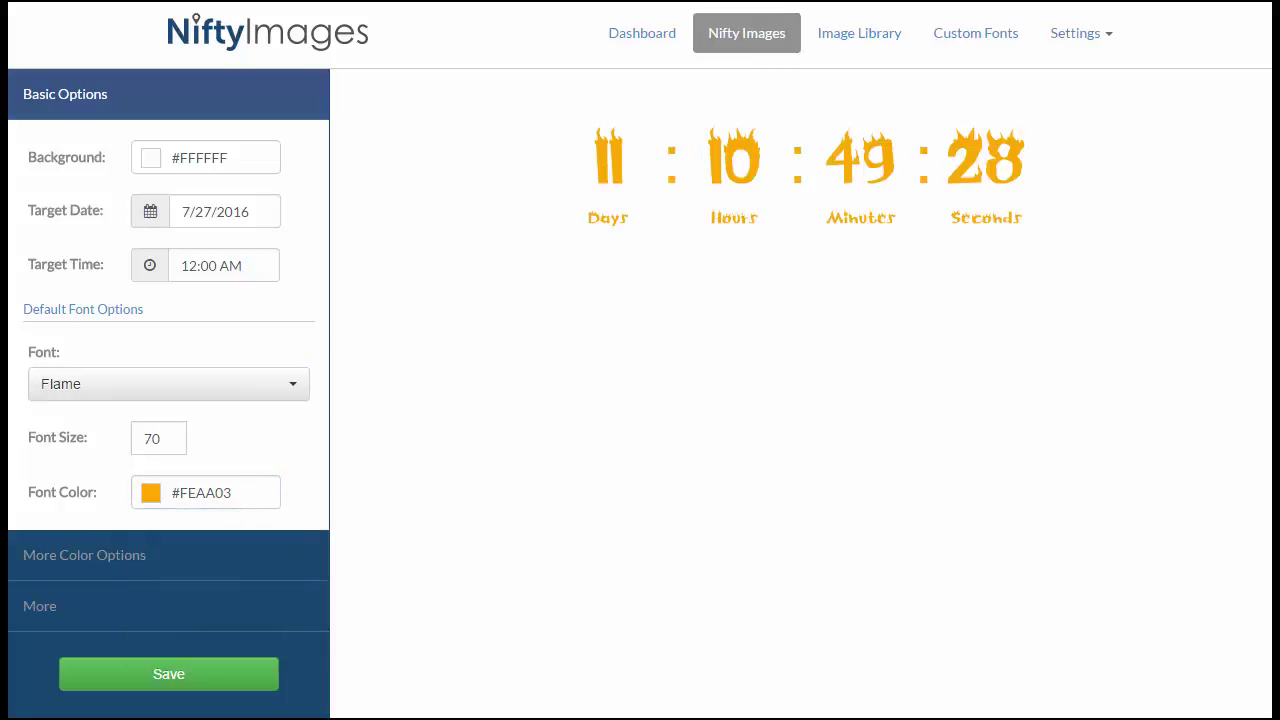
Under More Color Options, set Label Color to FE0000
click(239, 568)
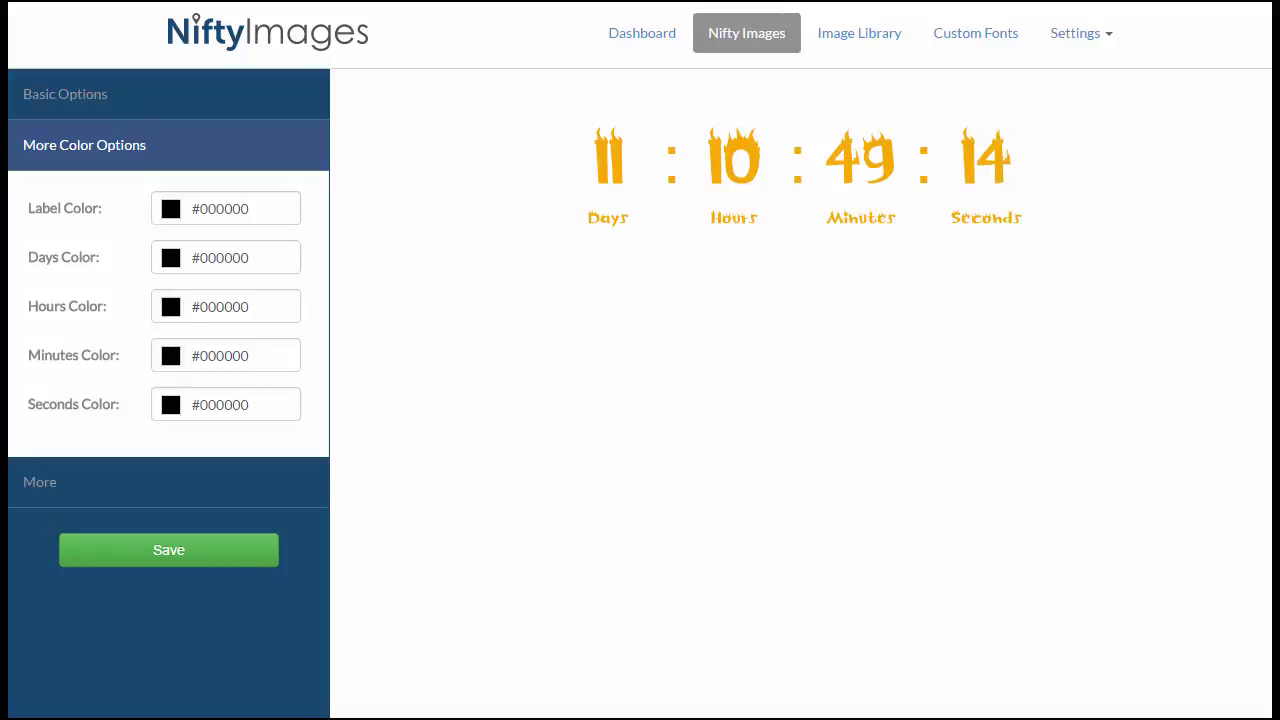
double_click(229, 208)
text(FE0000)
click(398, 254)
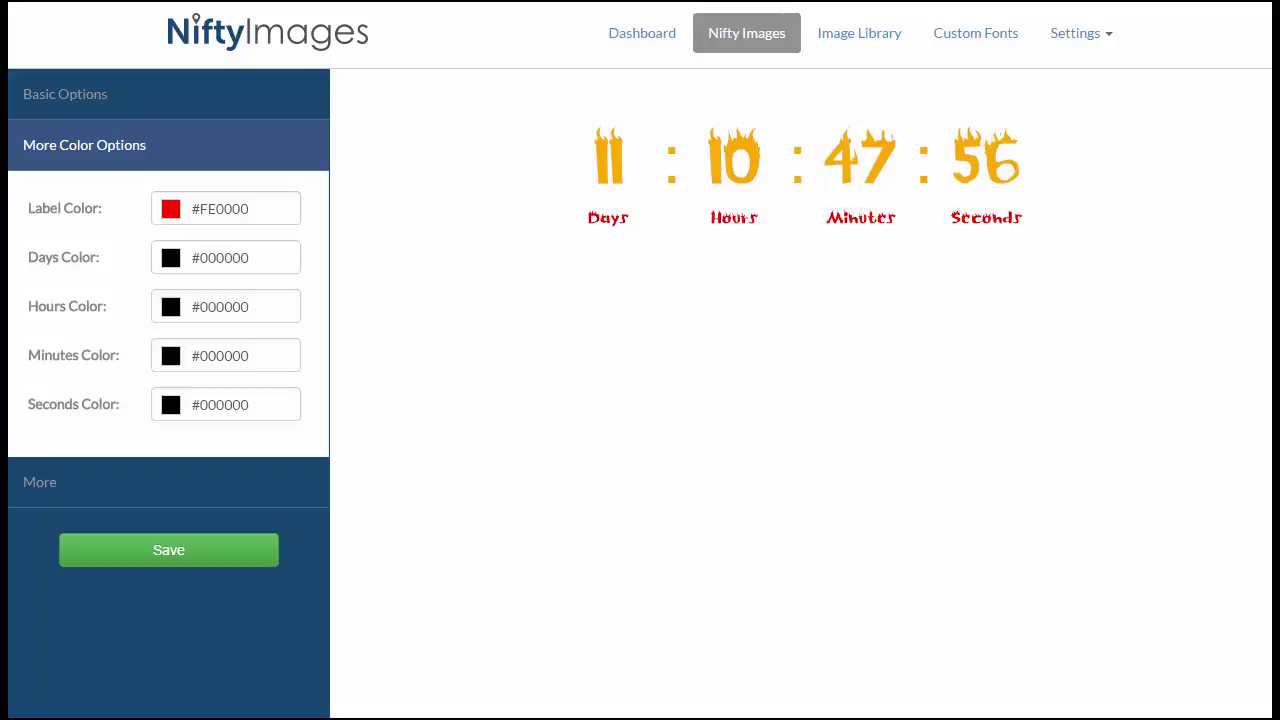
click(236, 494)
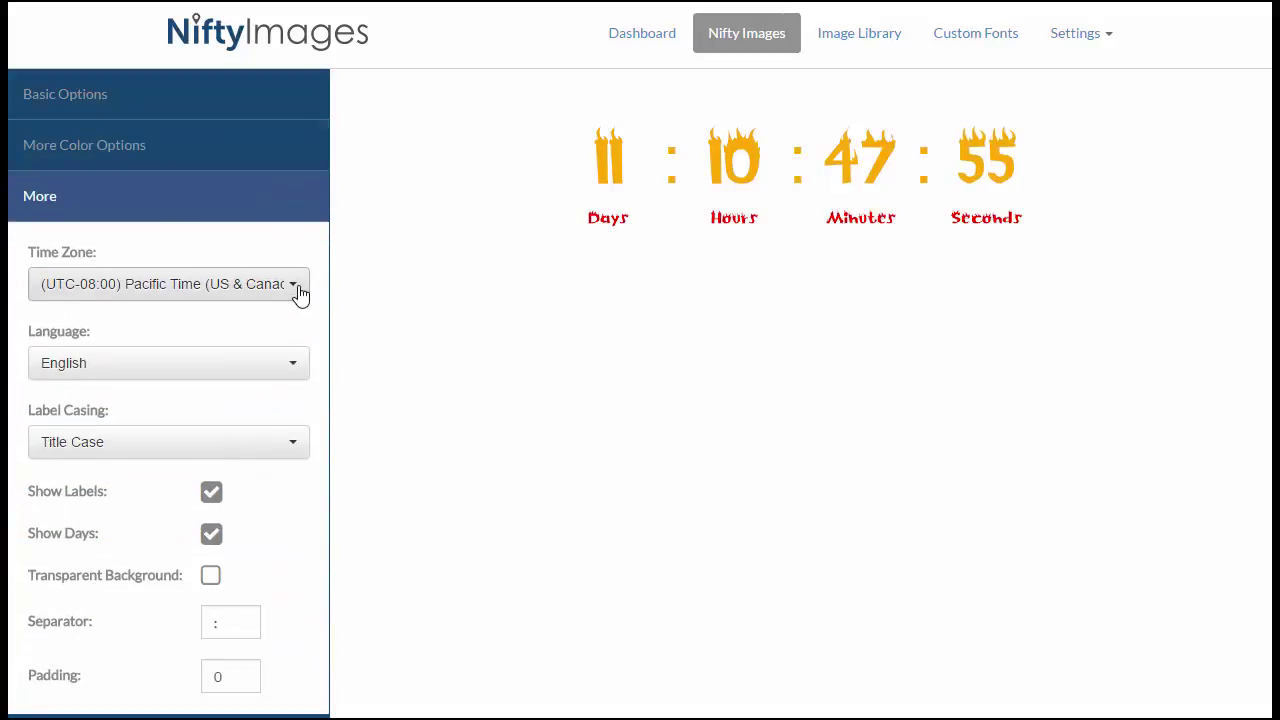
click(298, 291)
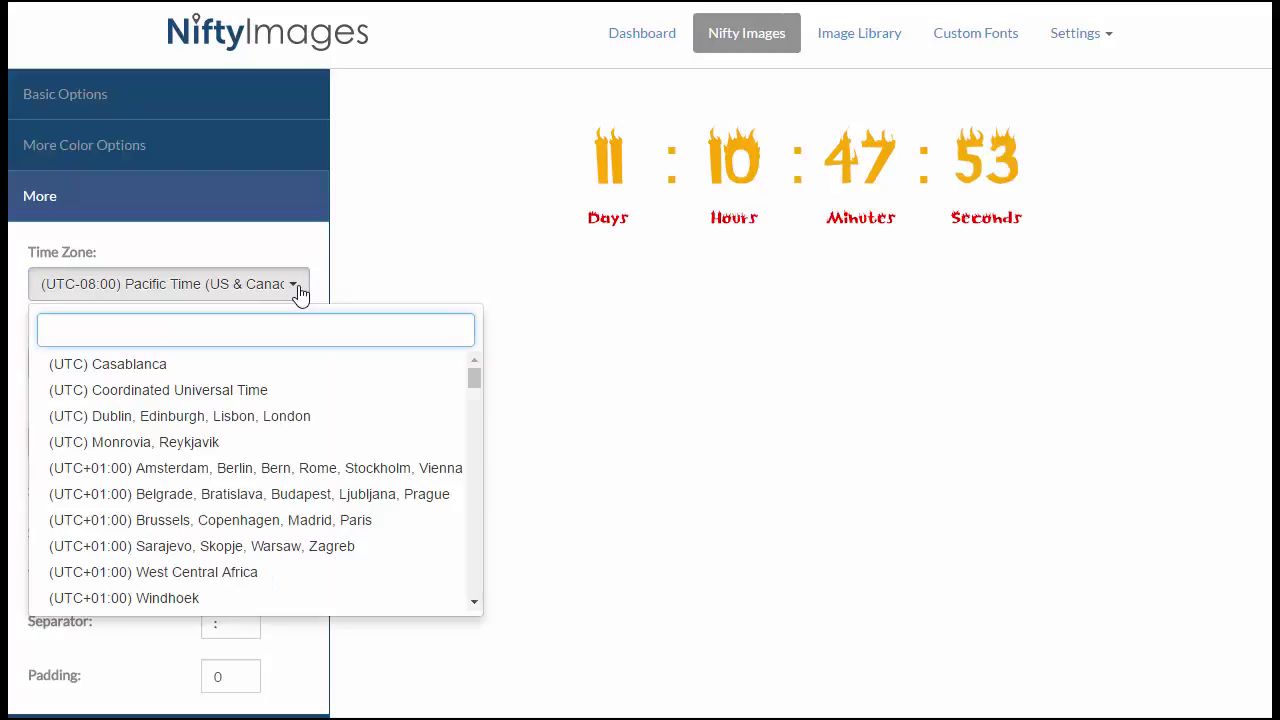
click(394, 268)
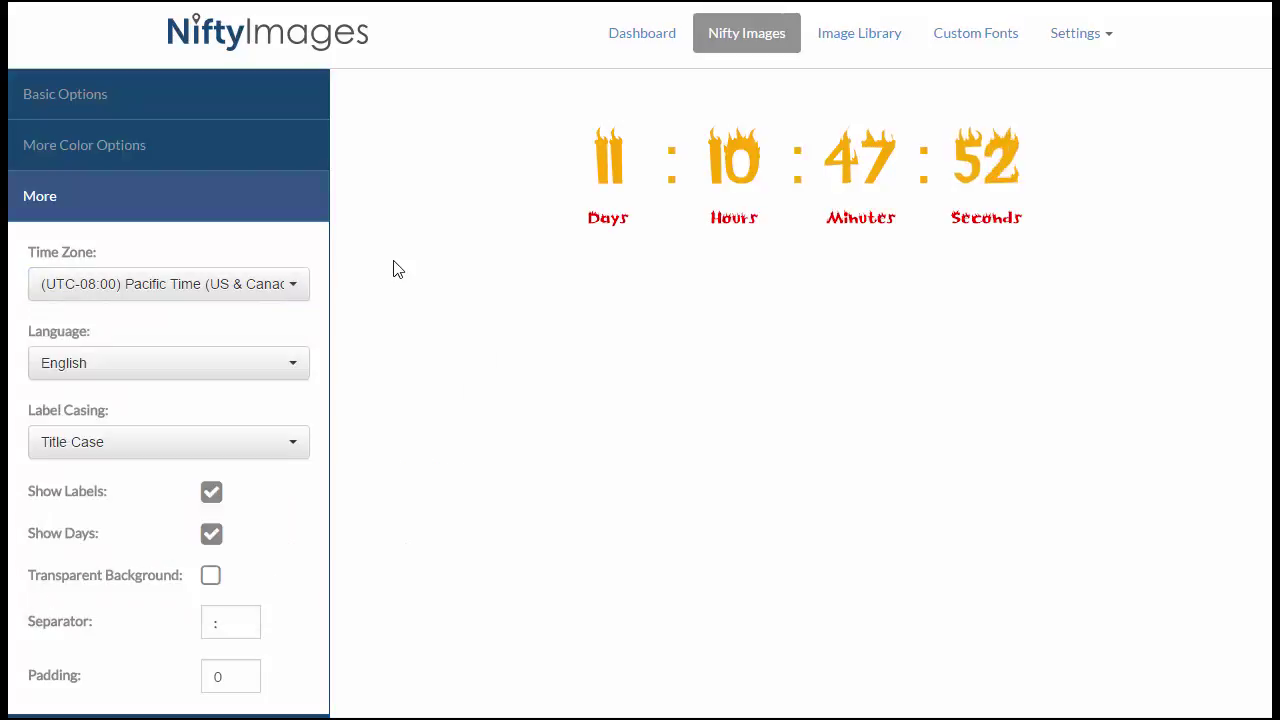
click(297, 376)
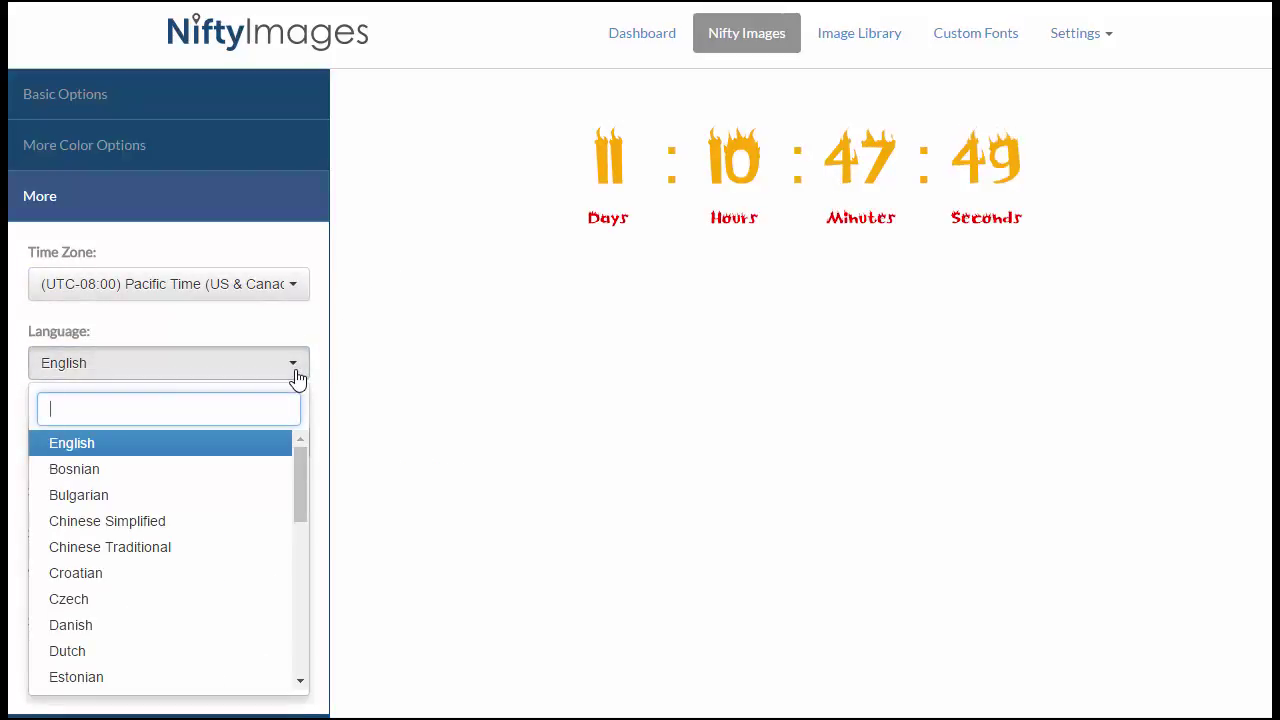
scroll(306, 470, down, 2)
drag(303, 505, 303, 562)
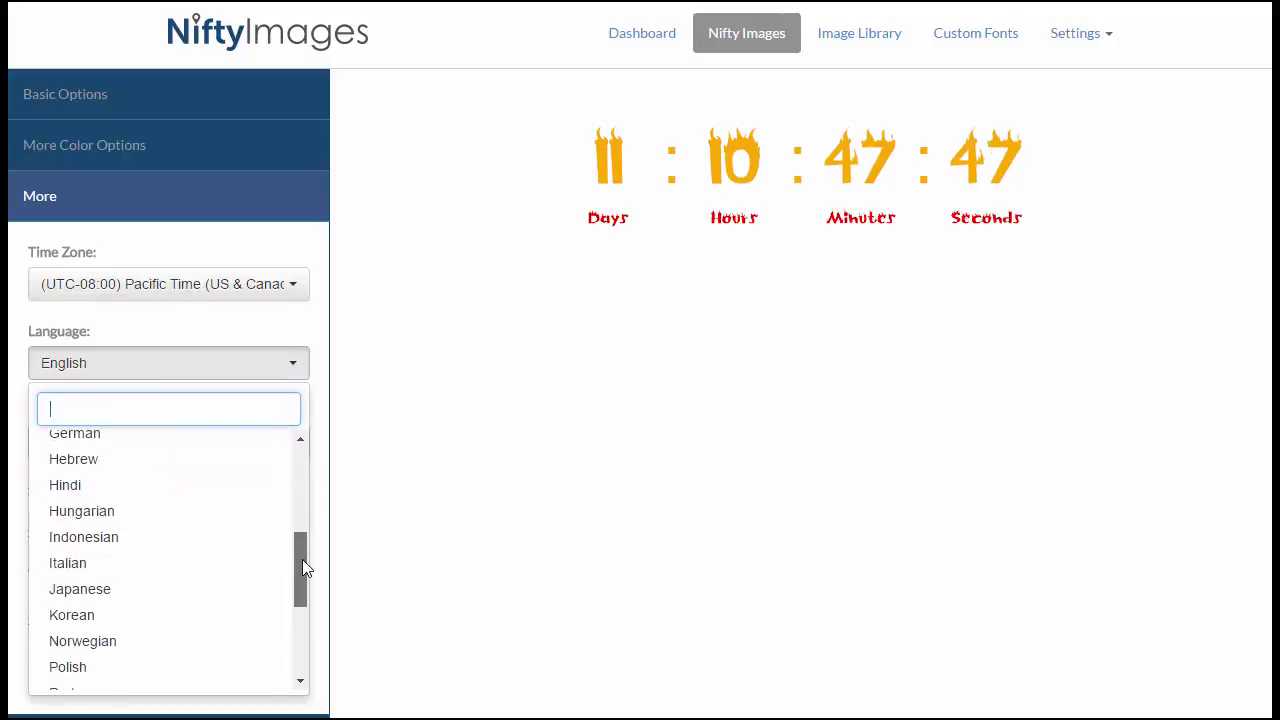
click(352, 546)
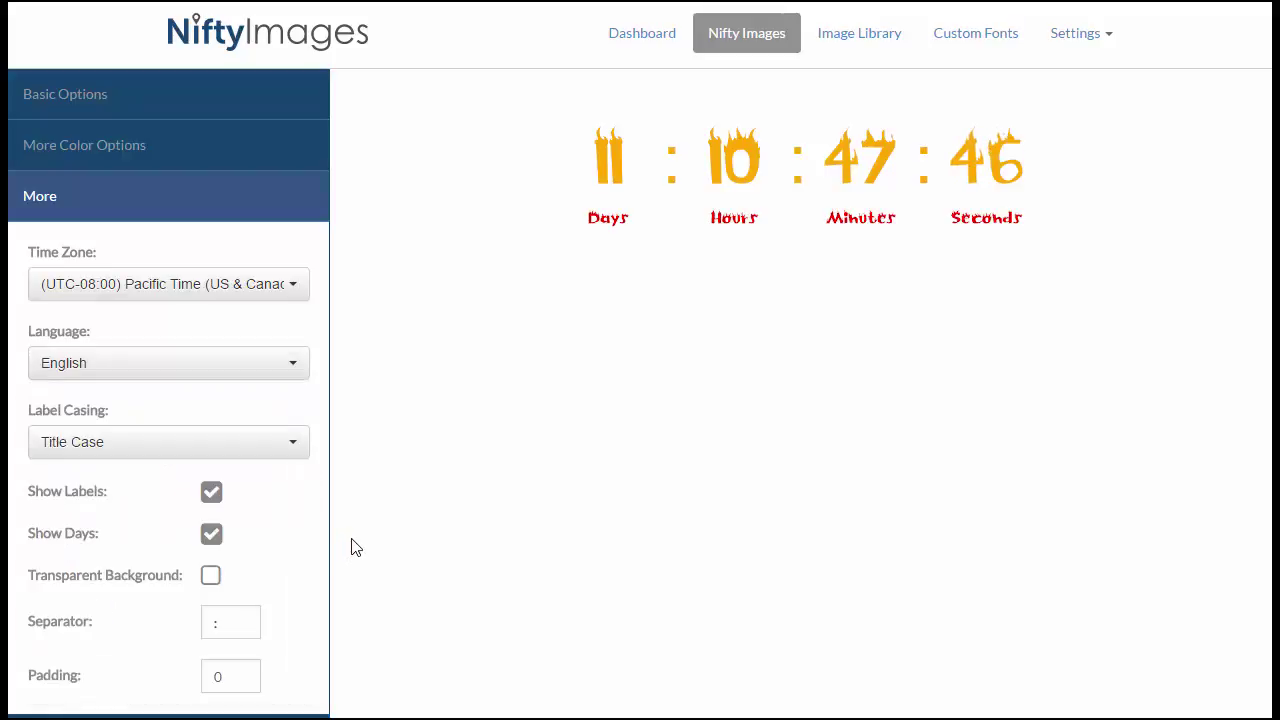
click(293, 450)
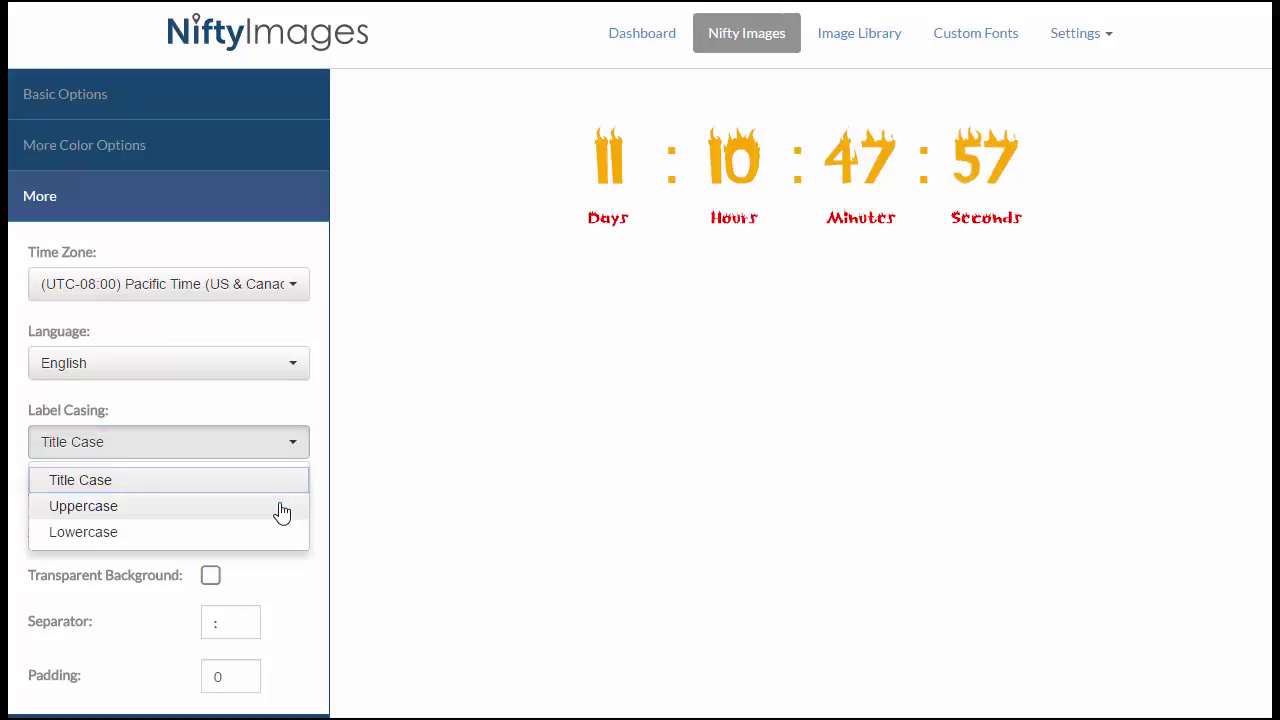
click(447, 563)
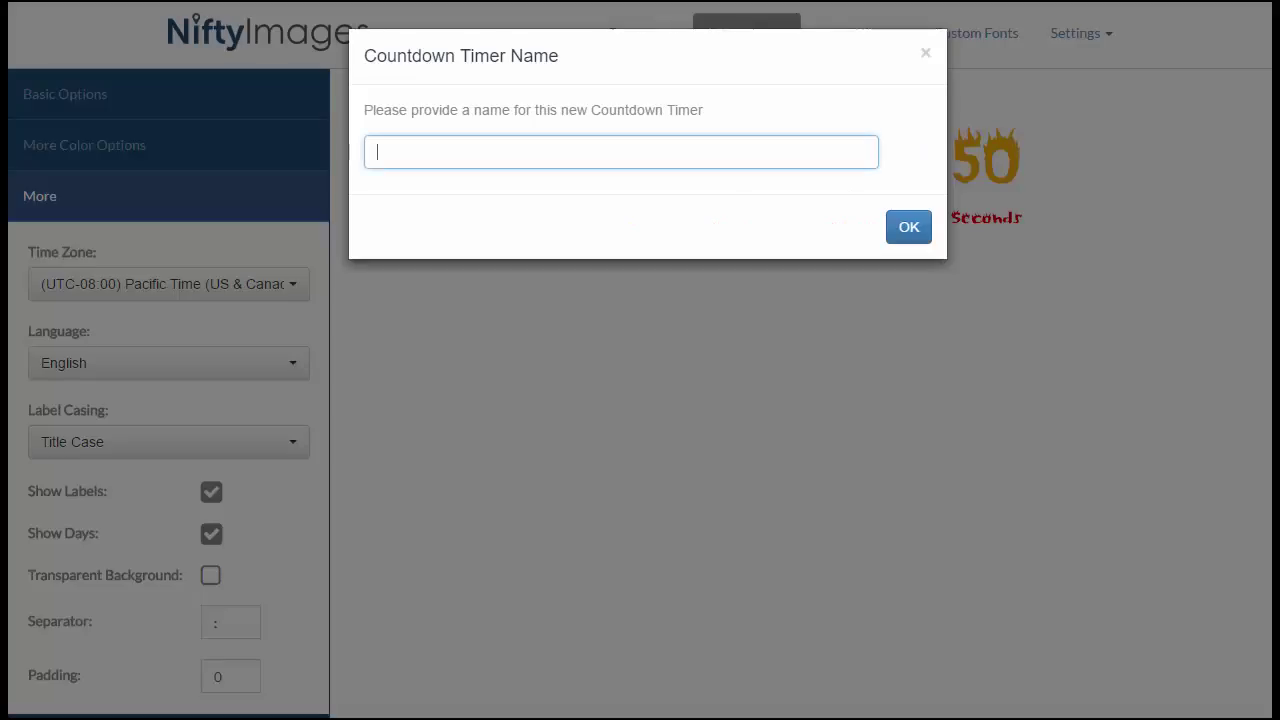
Name the countdown timer 'Flame Timer' and save it
text(Flame Timer)
click(906, 230)
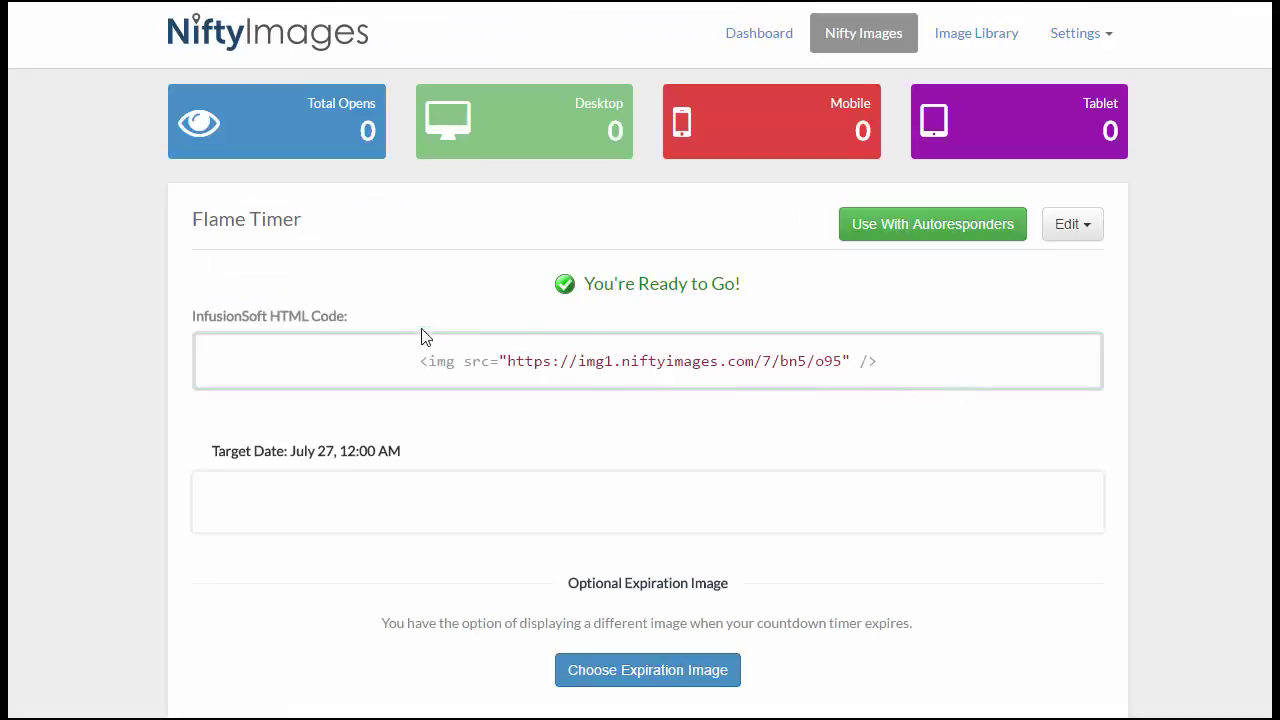
drag(418, 362, 900, 369)
click(1260, 286)
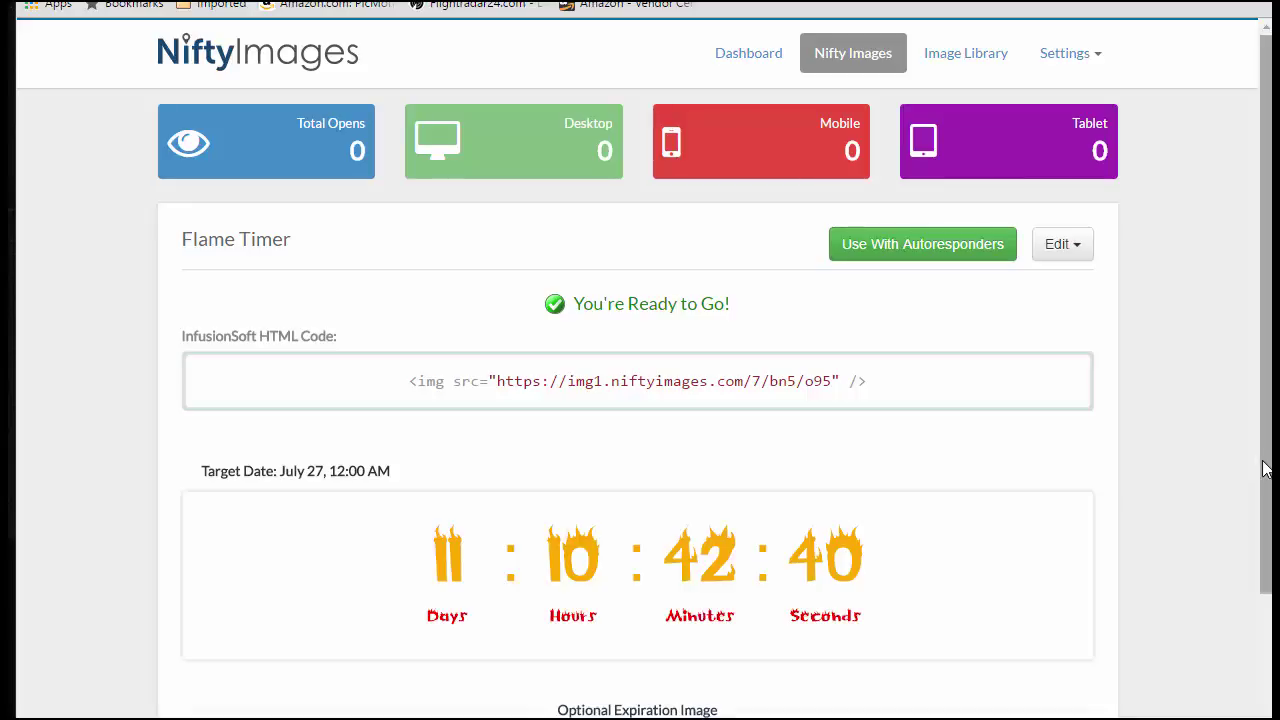
Upload the Spring/Summer Sale image as the expiration image, then select the timer's img code
drag(1265, 500, 1265, 635)
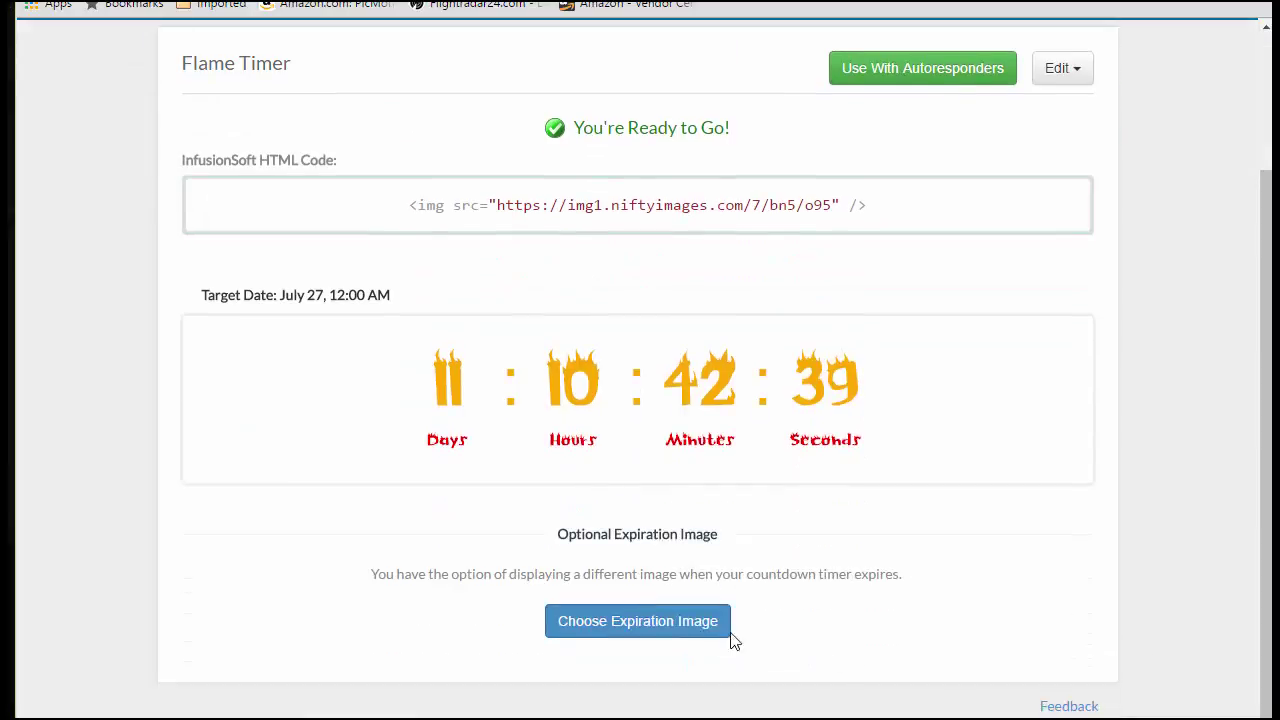
click(687, 624)
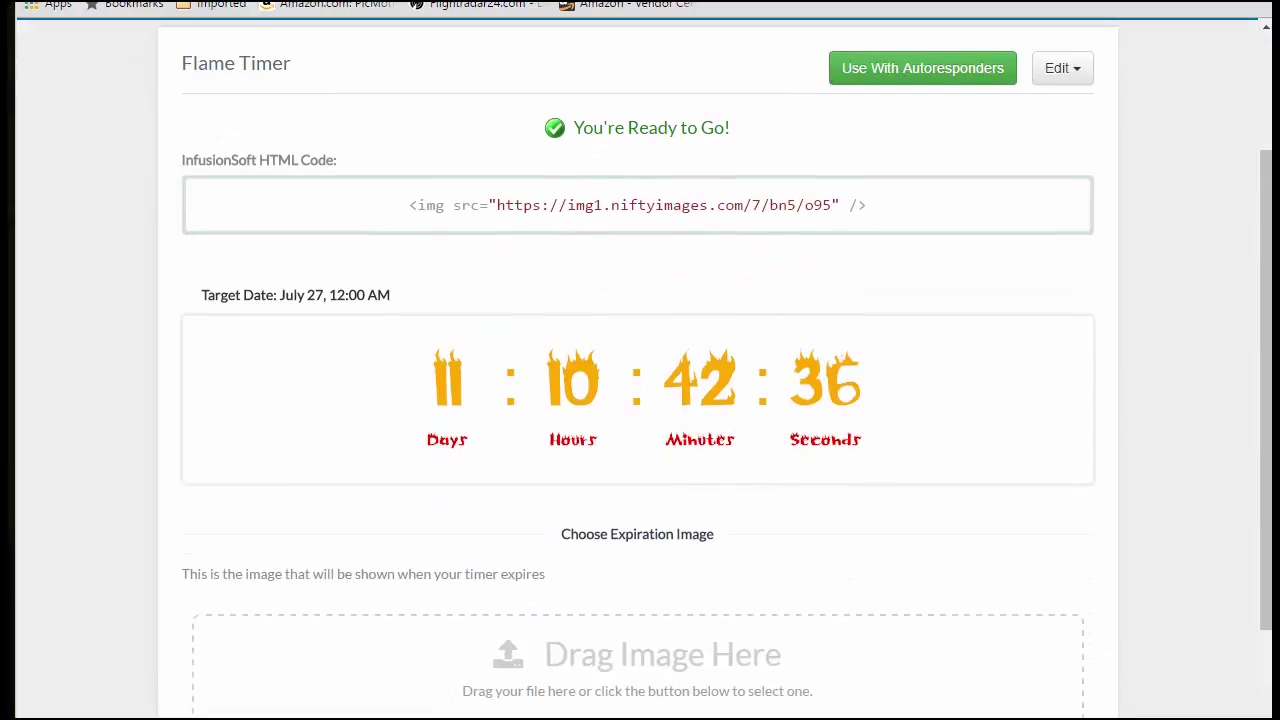
drag(1279, 590, 837, 640)
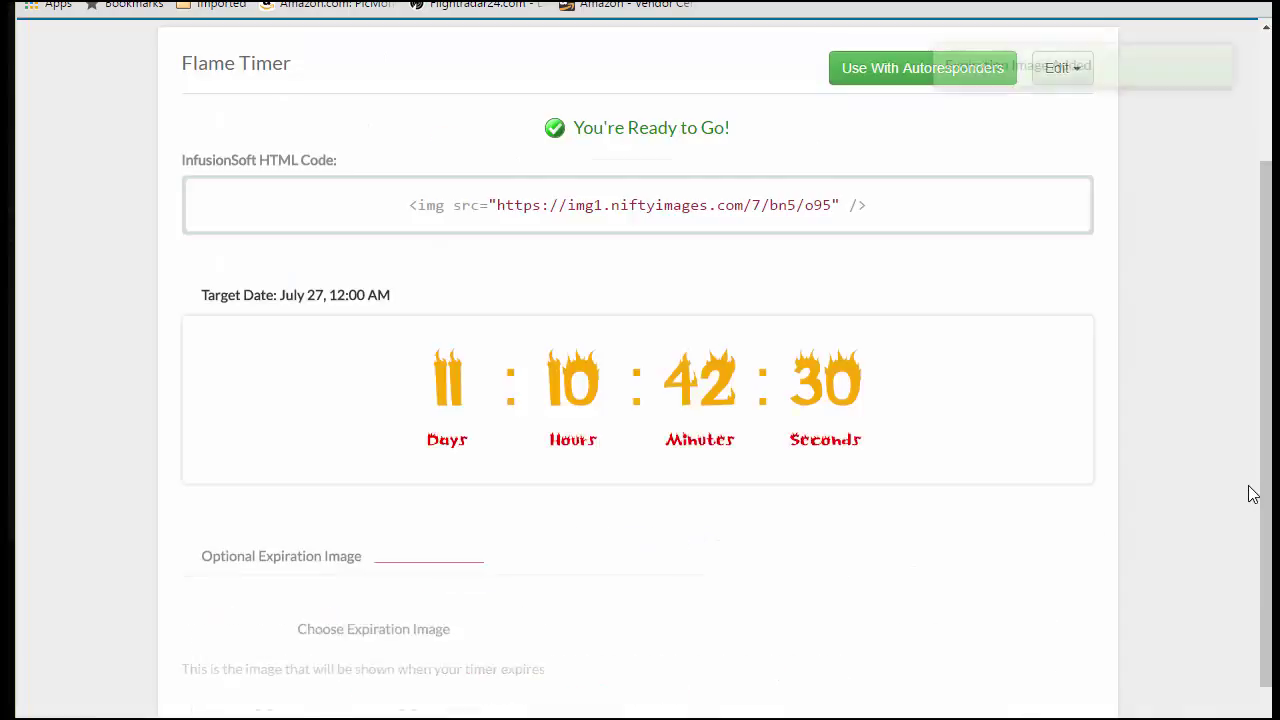
drag(1266, 449, 1268, 628)
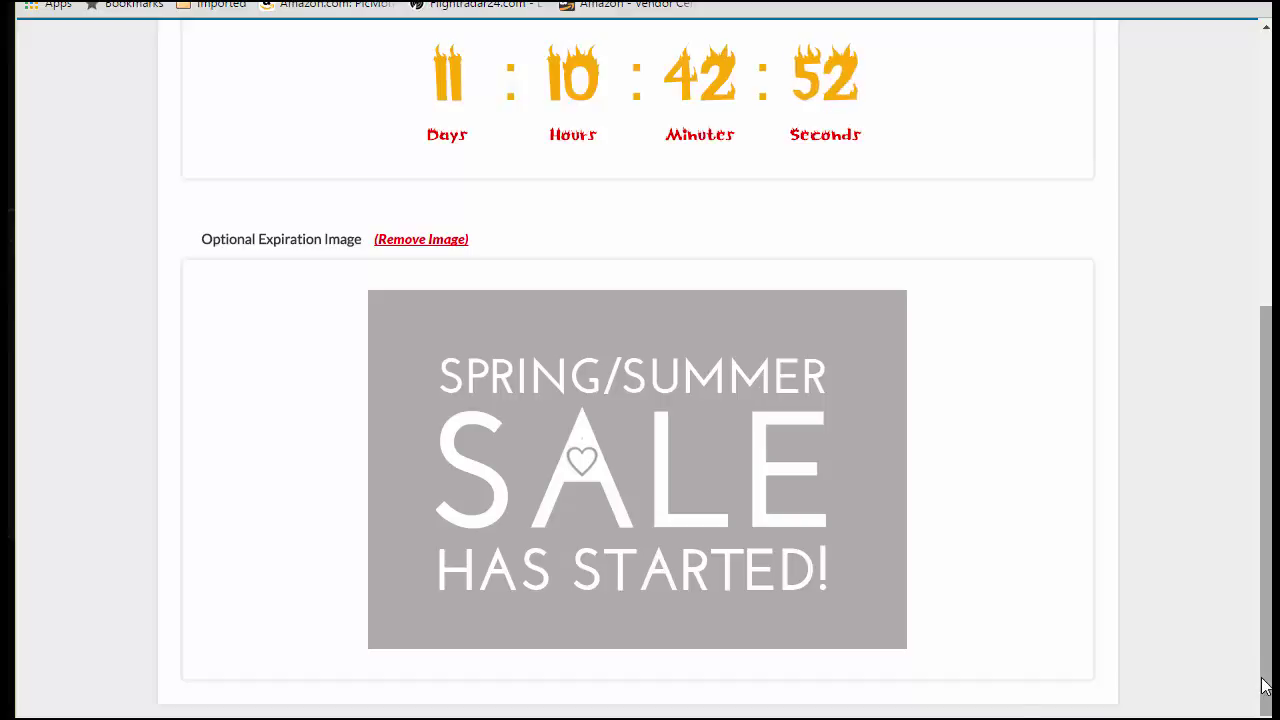
scroll(640, 380, up, 5)
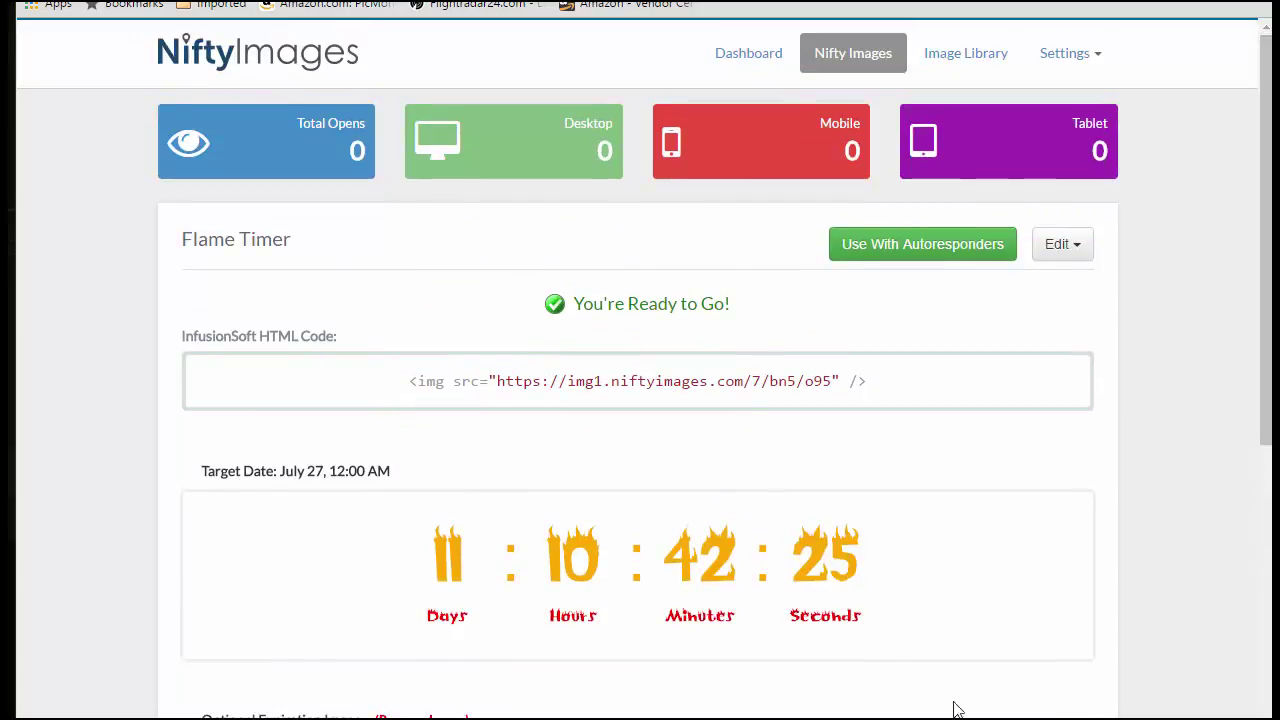
drag(408, 381, 880, 384)
key(ctrl+c)
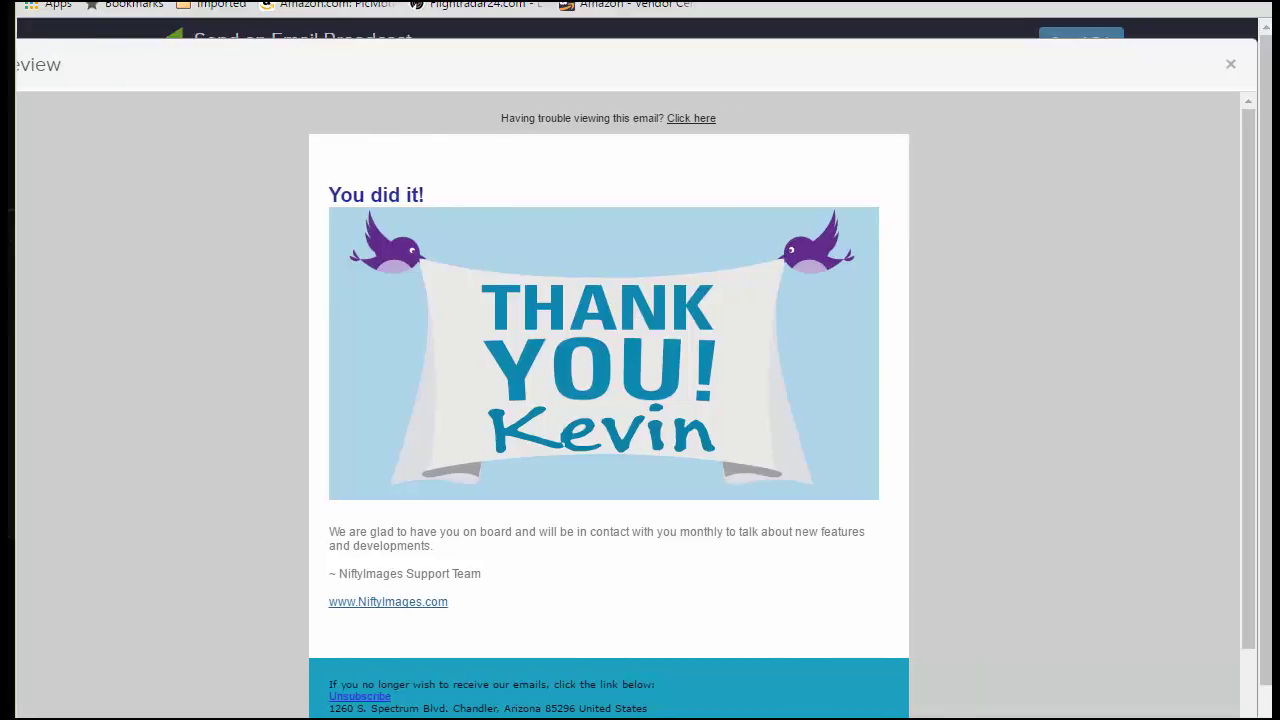
Overwrite the HTML block's banner code with the Flame Timer img code and save
click(1233, 62)
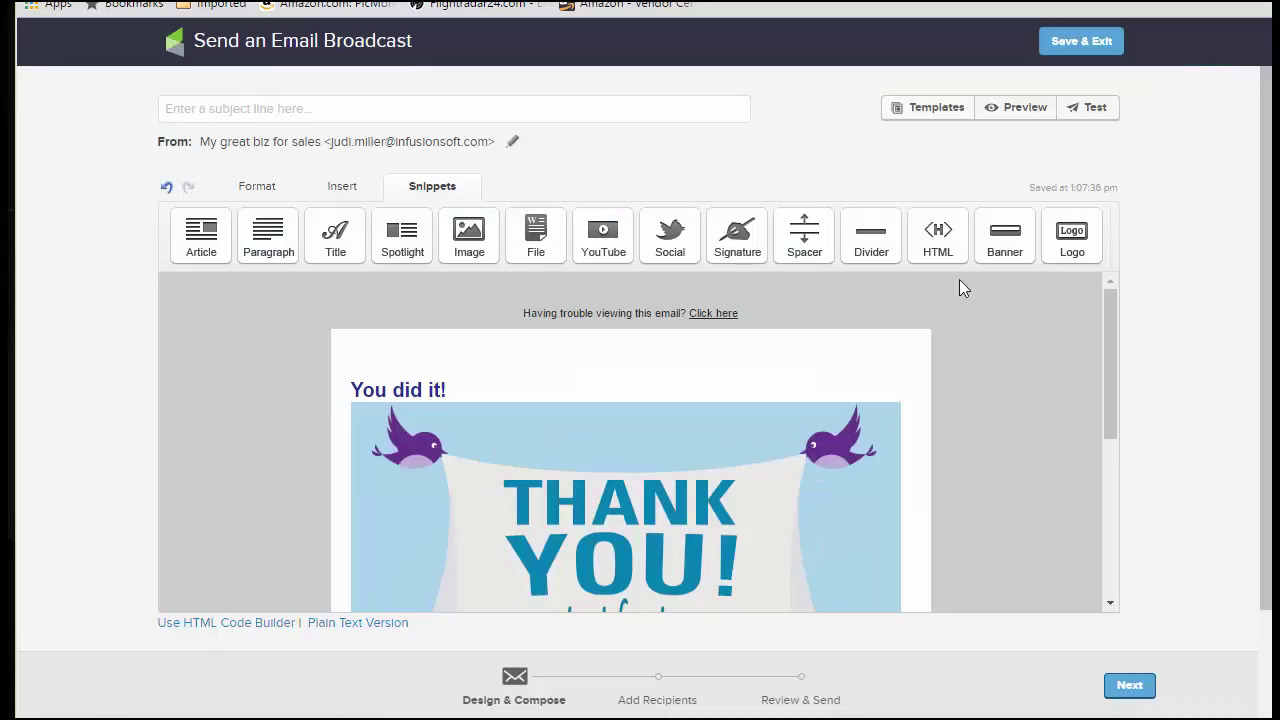
click(754, 444)
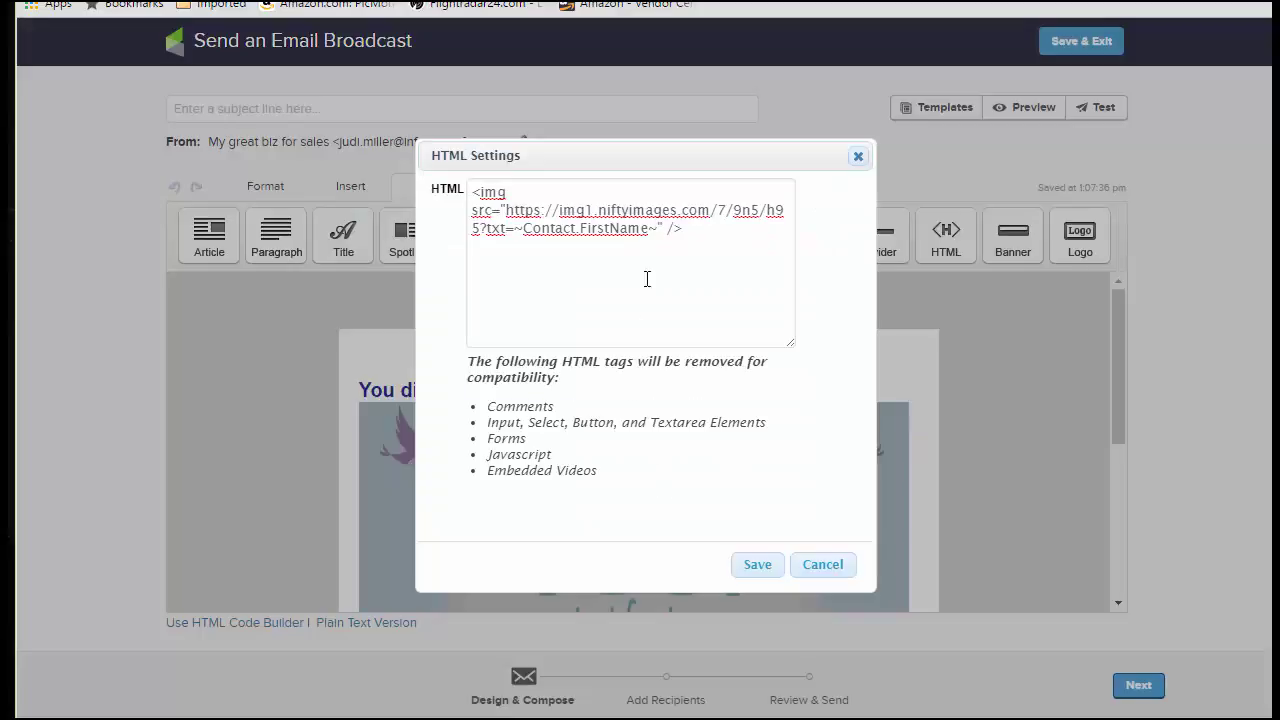
key(ctrl+a)
key(ctrl+v)
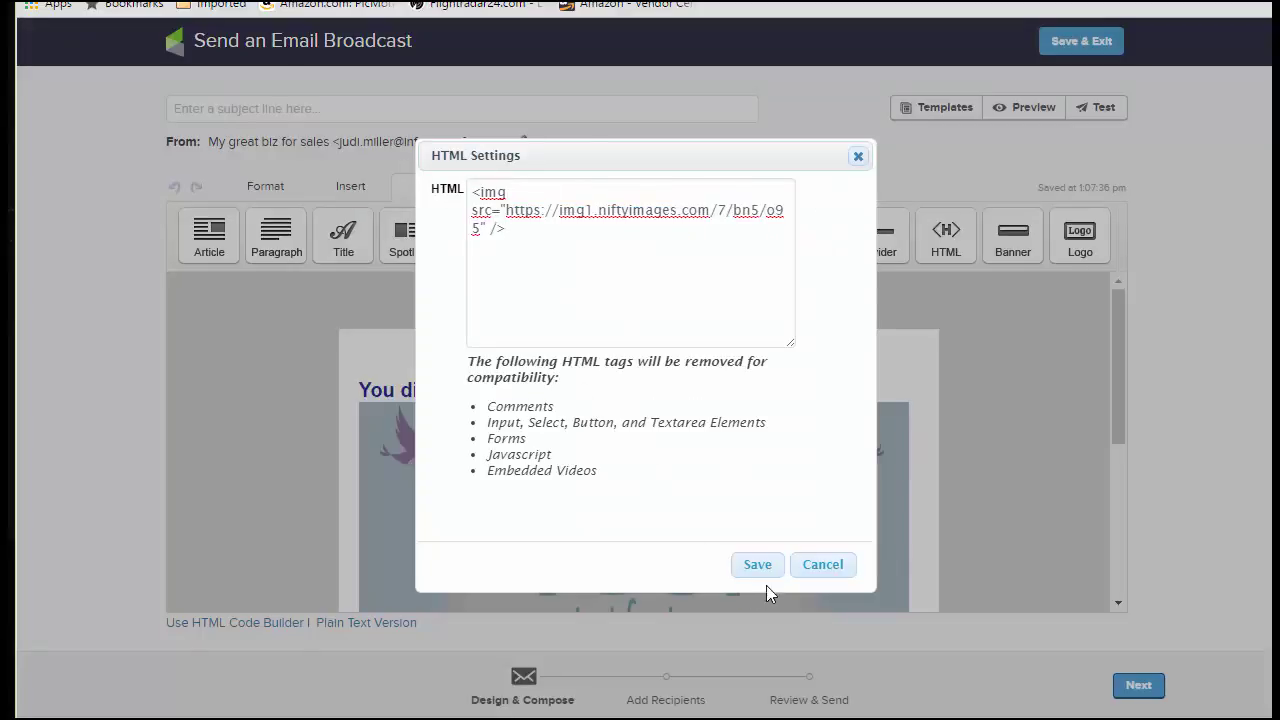
click(772, 564)
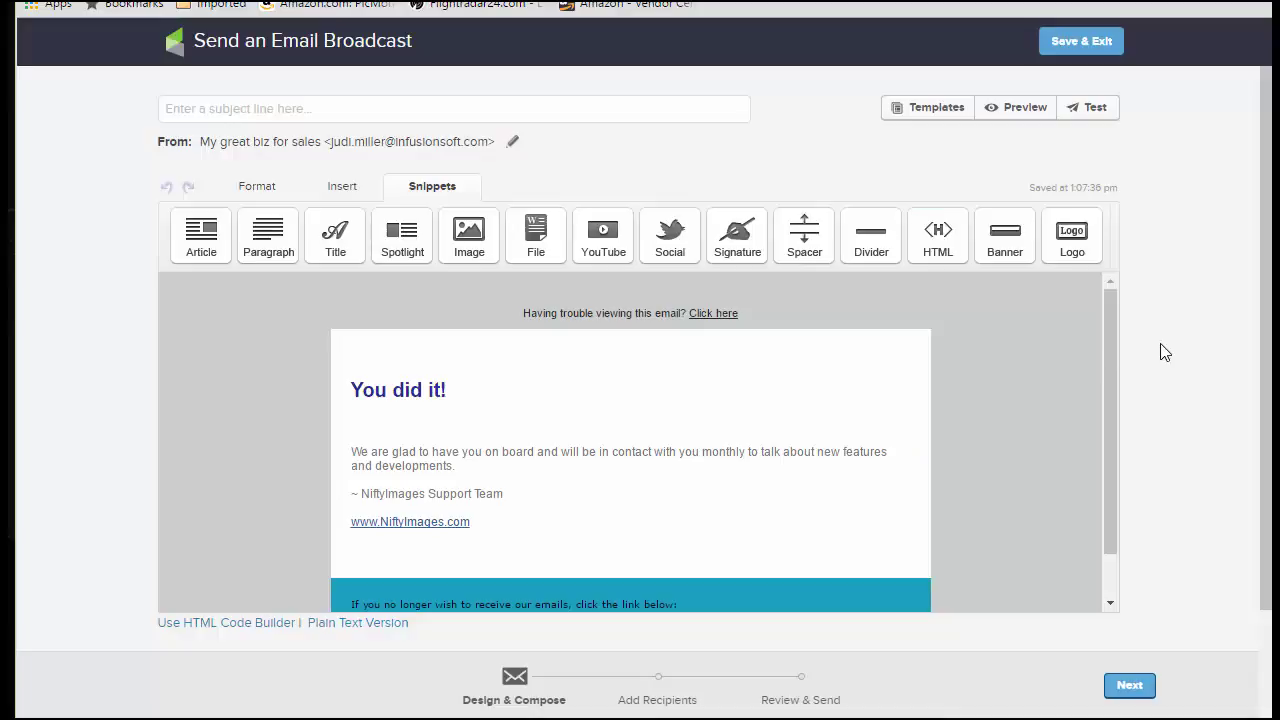
scroll(1162, 351, down, 1)
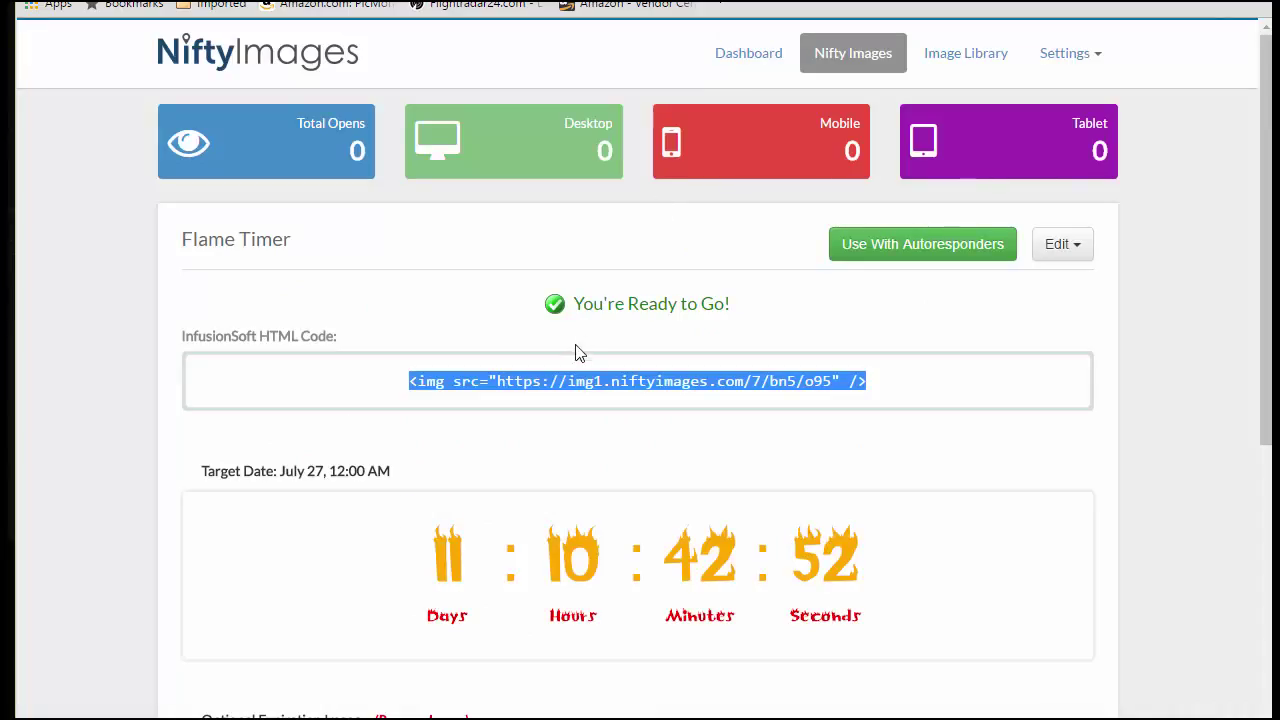
Copy the countdown image URL and set it as the mountain photo's custom image URL
click(513, 380)
drag(498, 381, 834, 386)
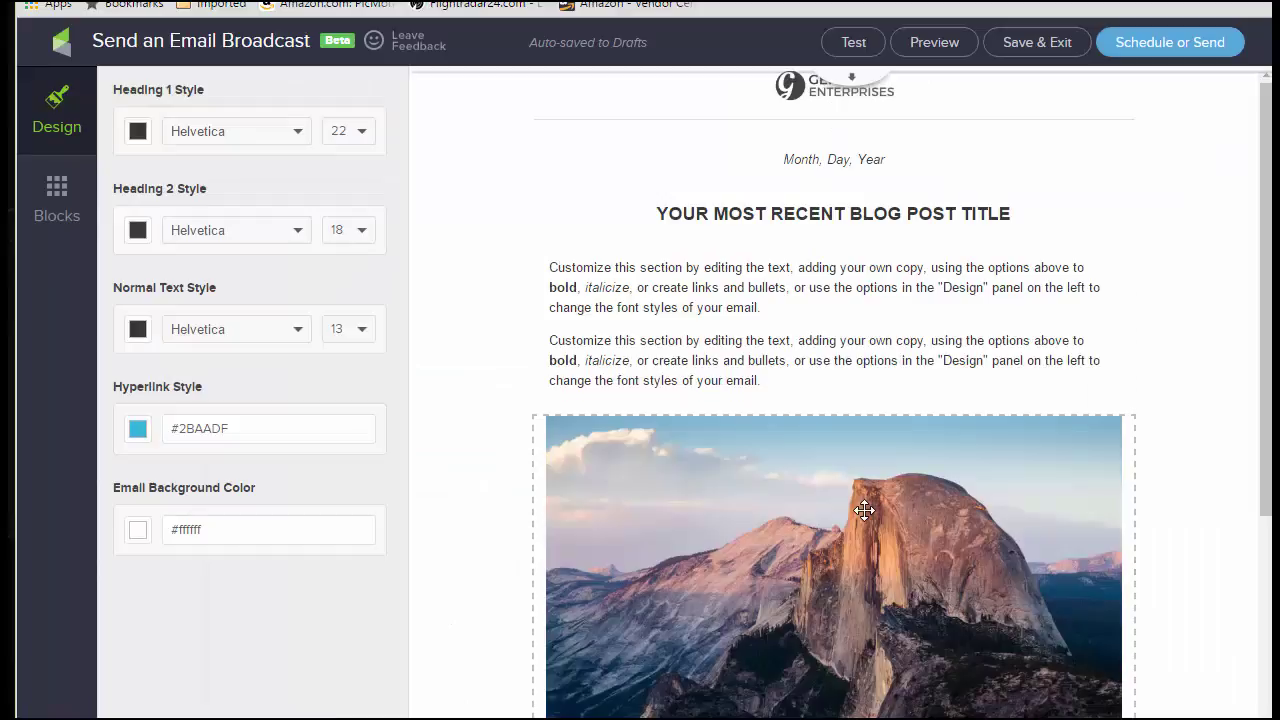
click(863, 509)
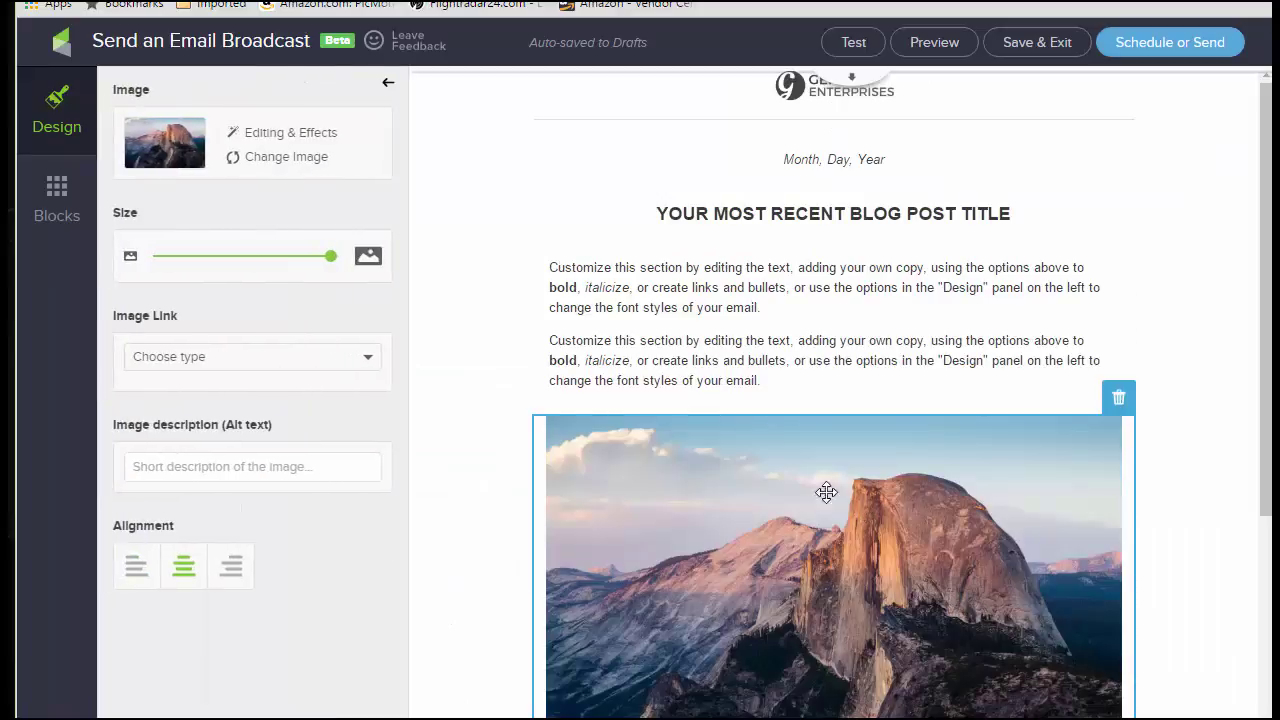
click(279, 157)
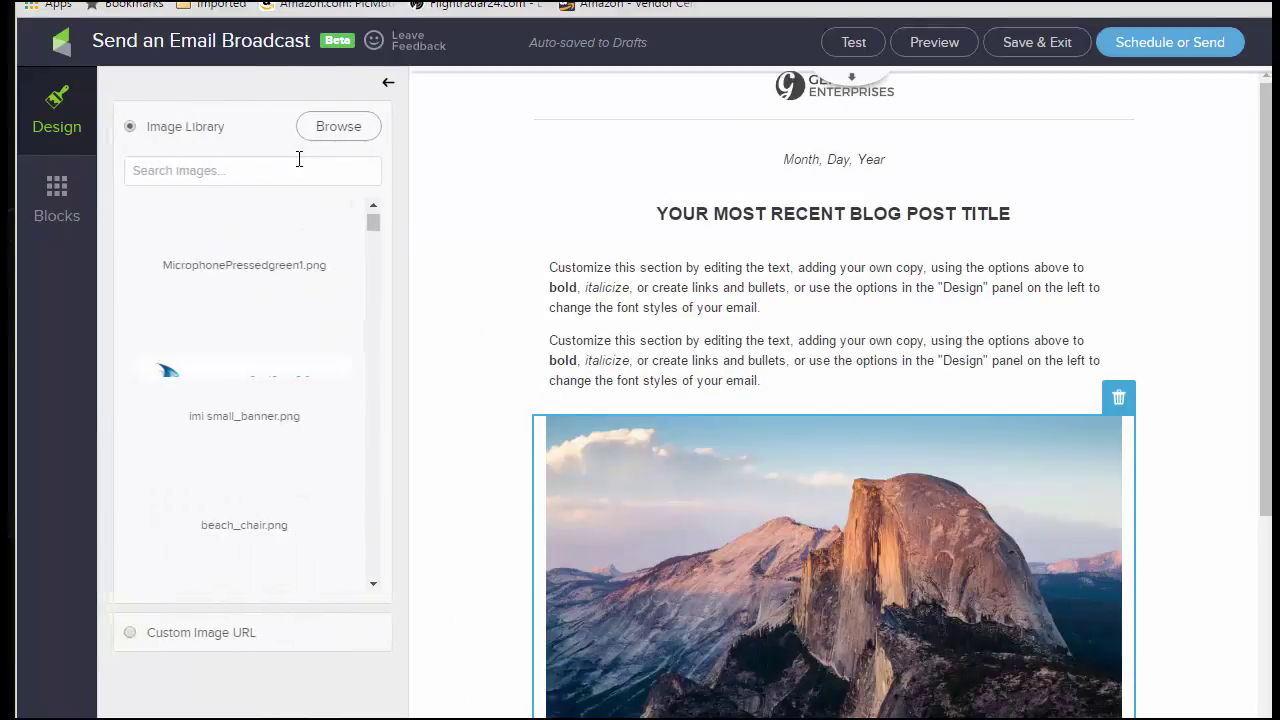
click(131, 633)
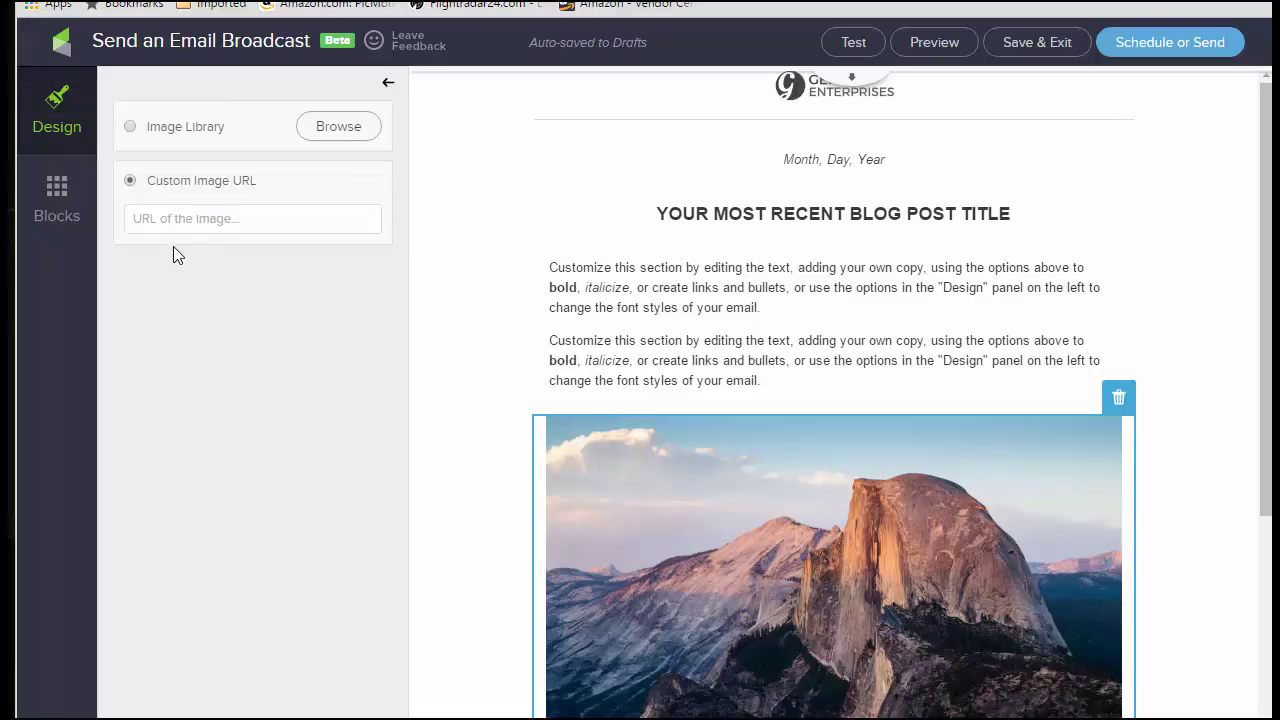
key(ctrl+v)
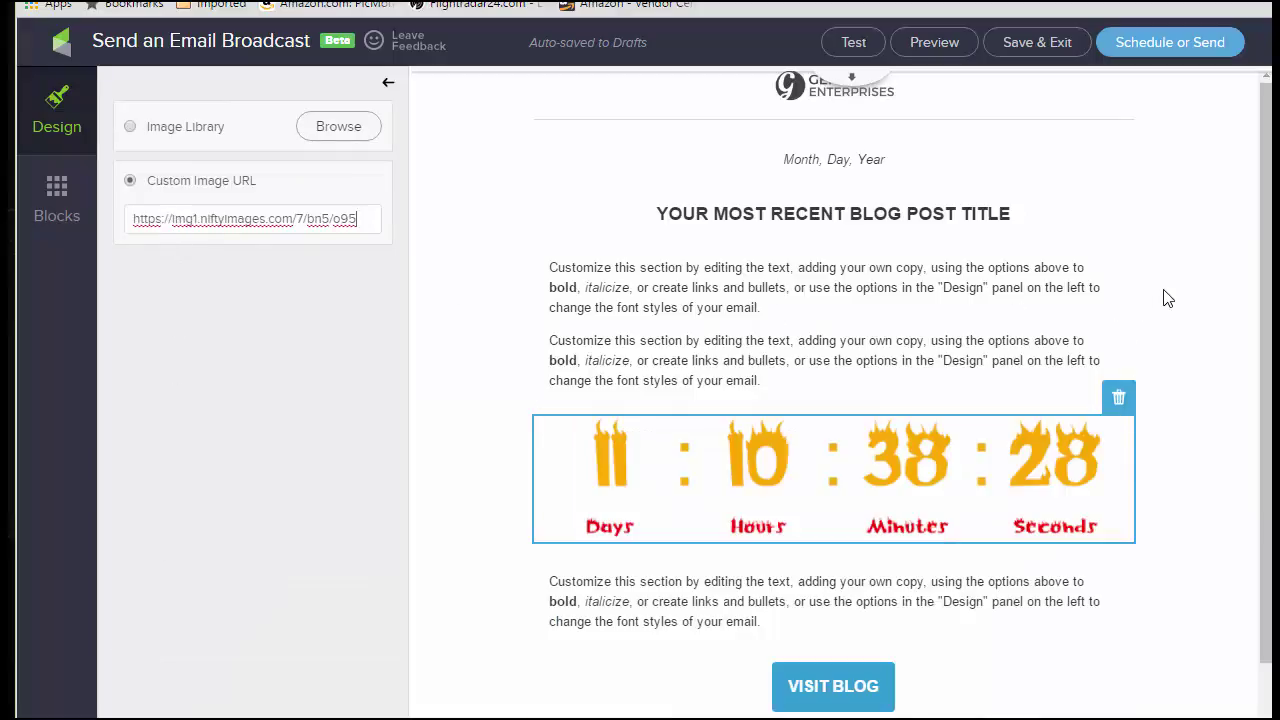
click(1205, 302)
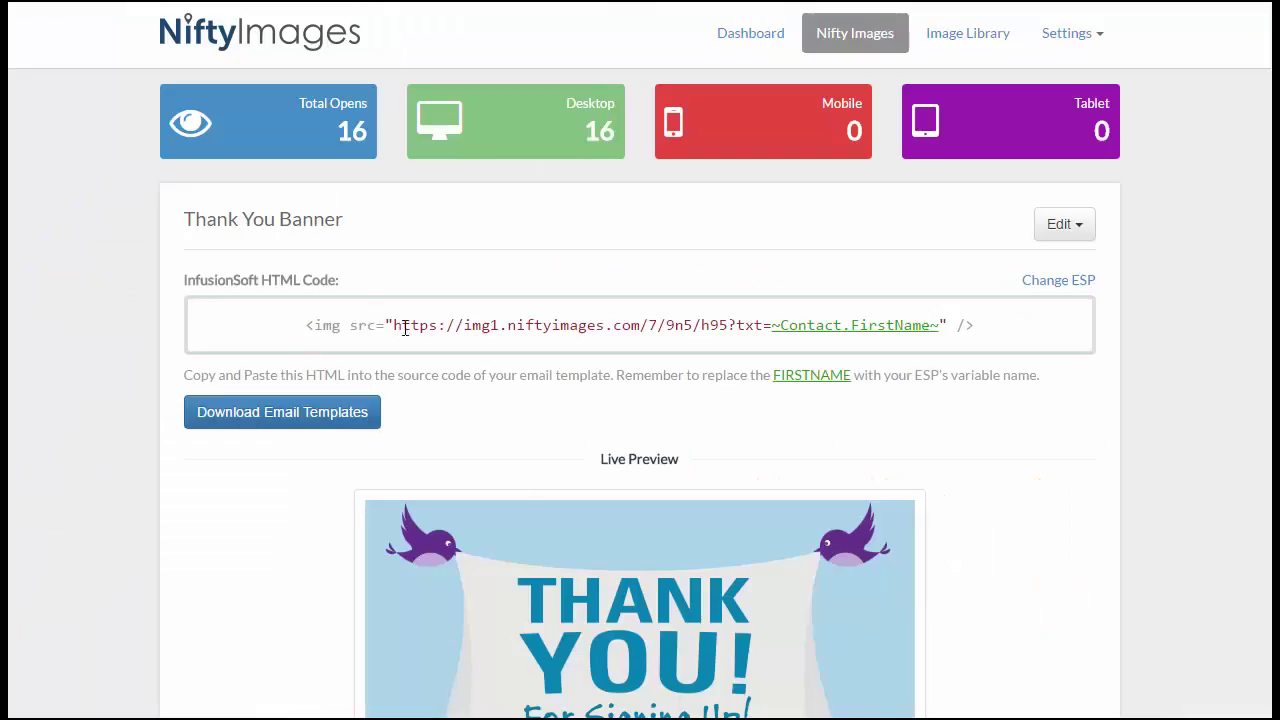
Copy the Thank You banner URL and paste it over the countdown image's URL
drag(400, 323, 941, 325)
key(ctrl+c)
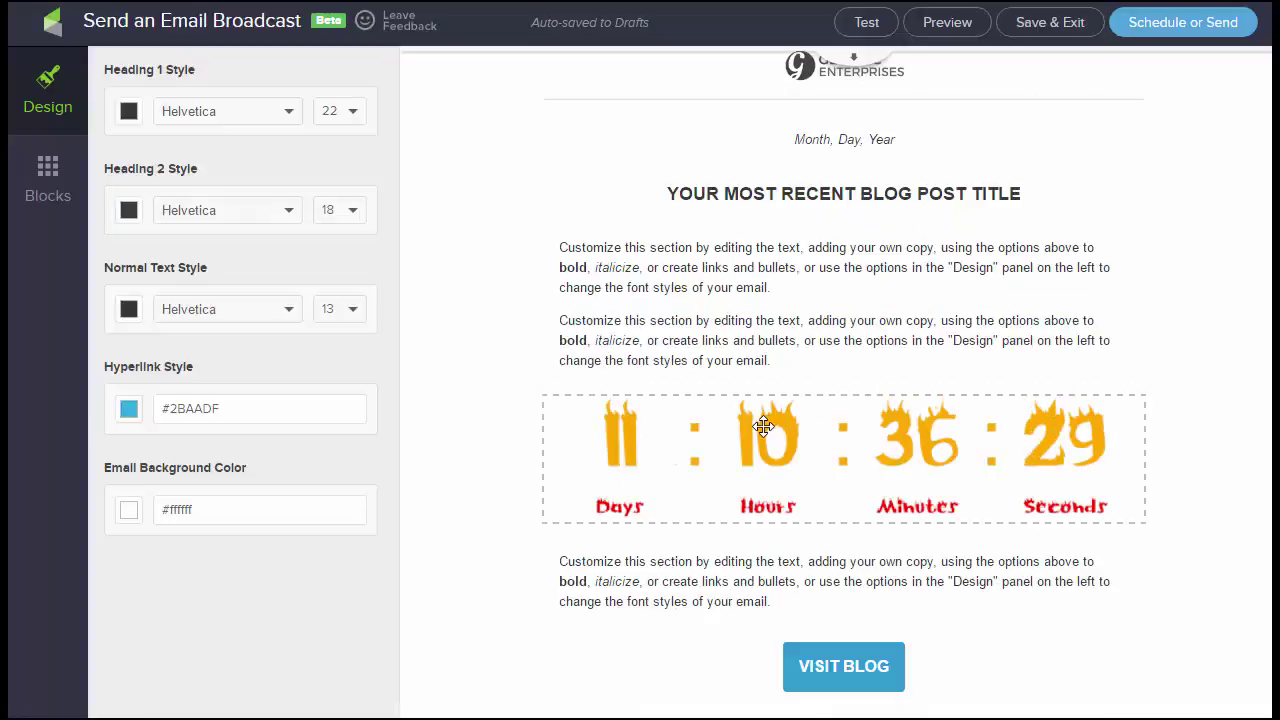
click(686, 409)
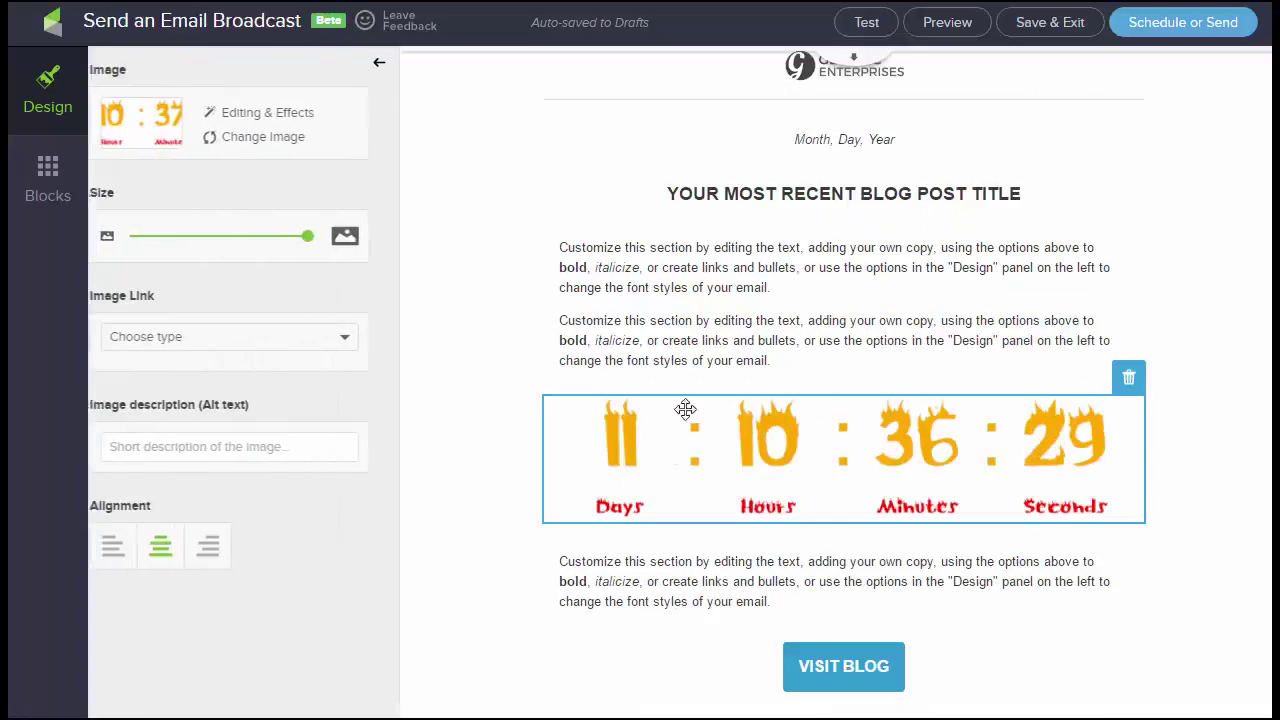
click(308, 150)
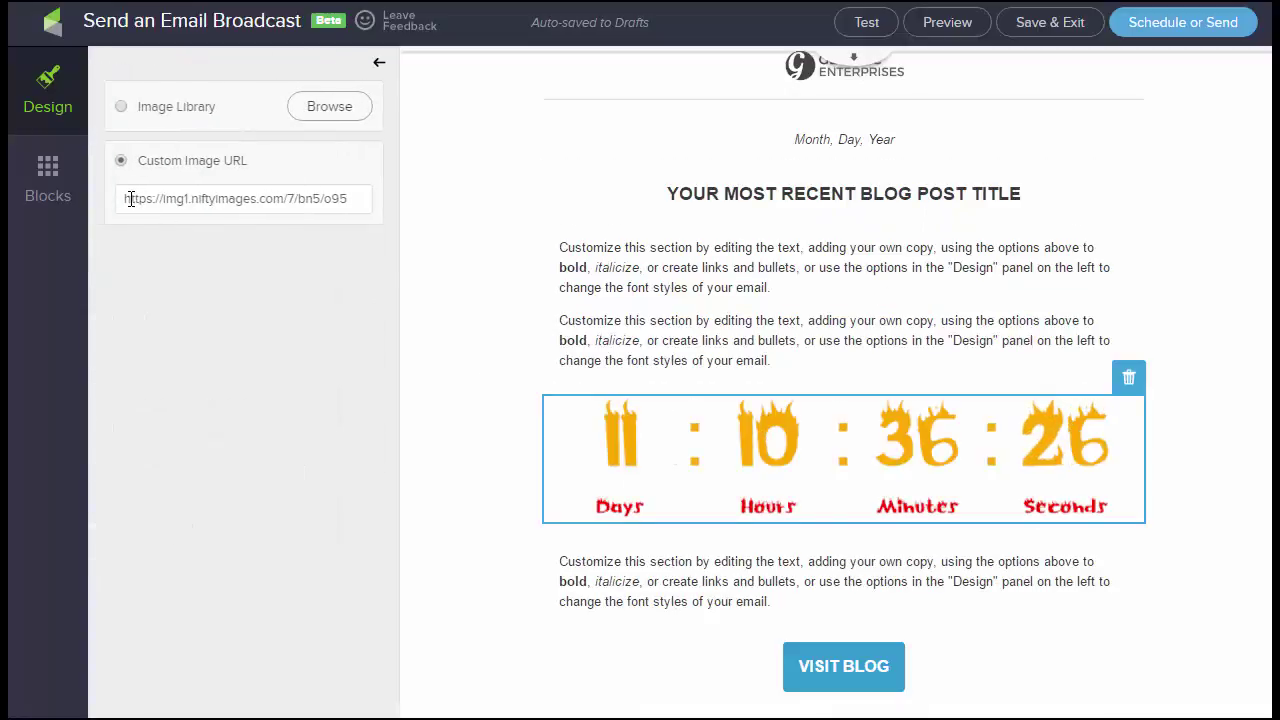
drag(128, 199, 543, 194)
key(ctrl+v)
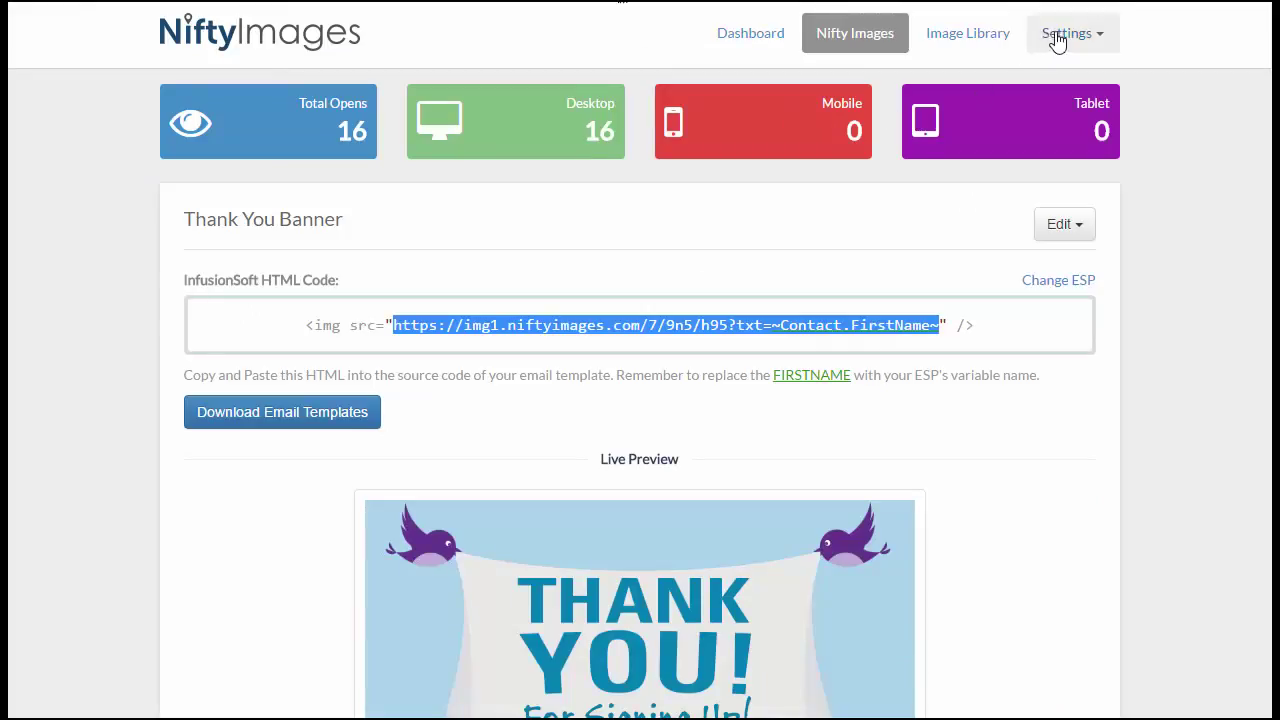
Go to Settings > My Fonts and start a New Font
click(1058, 38)
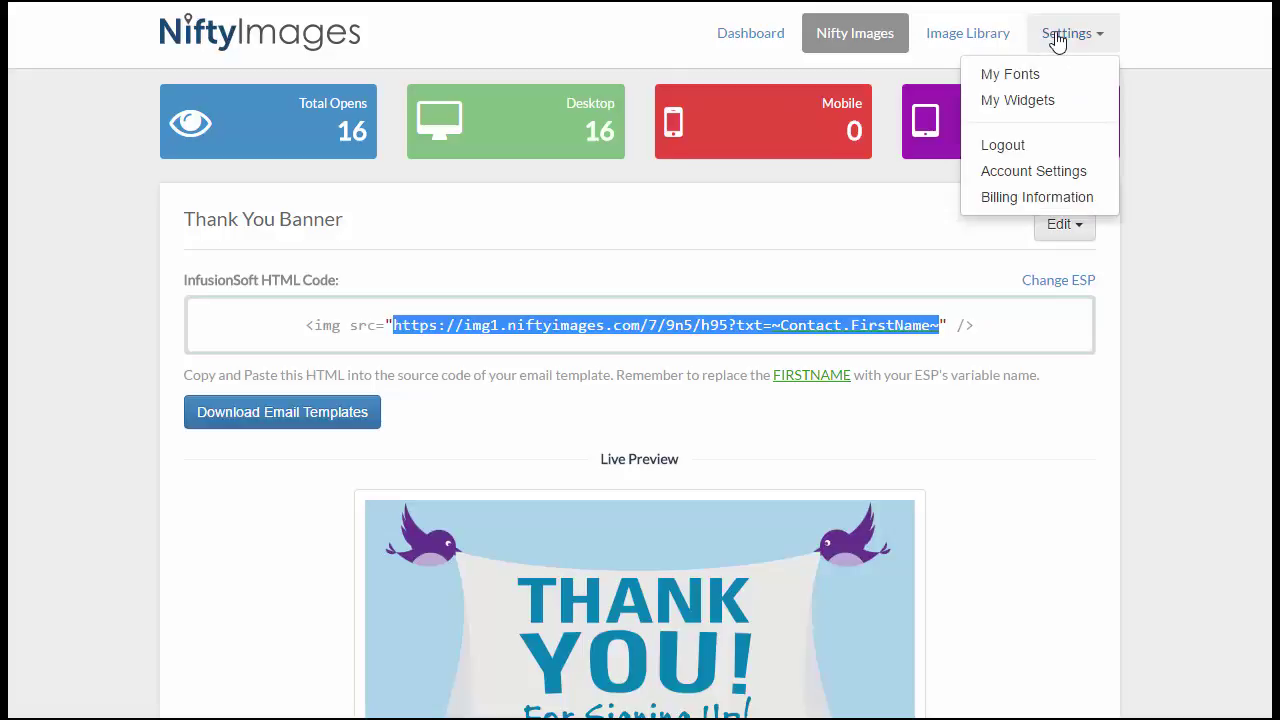
click(1043, 78)
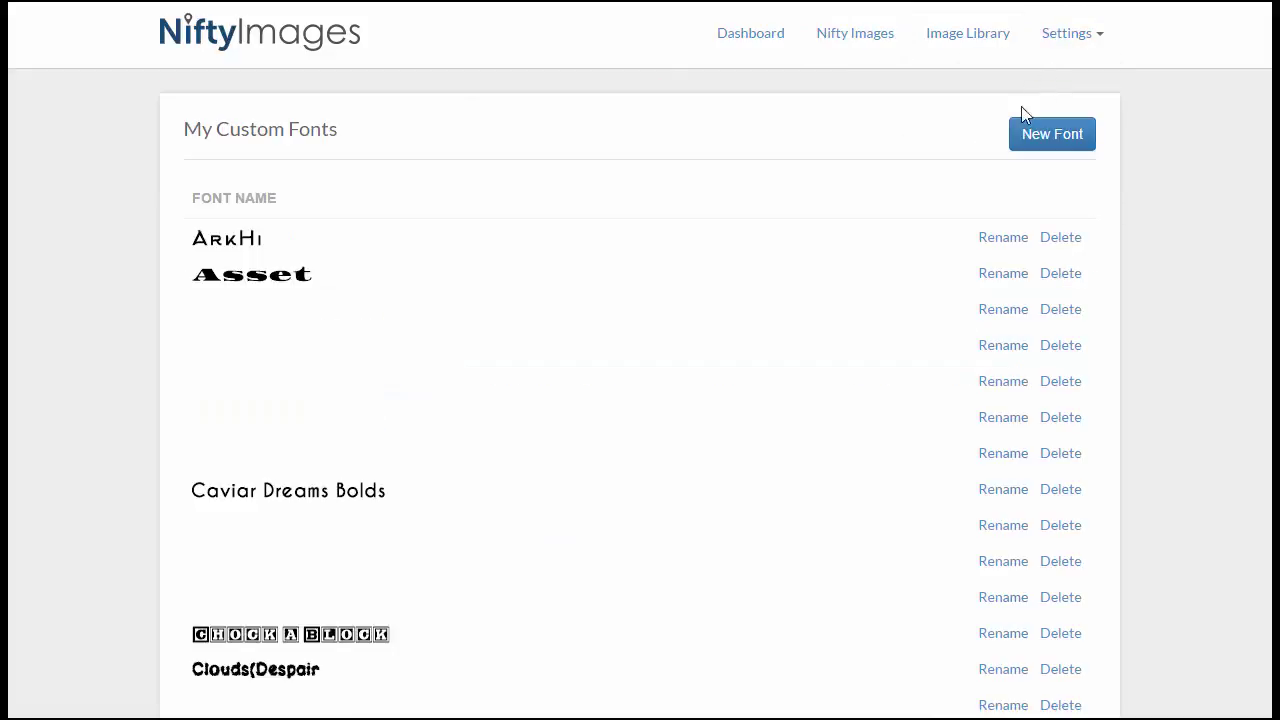
click(1049, 141)
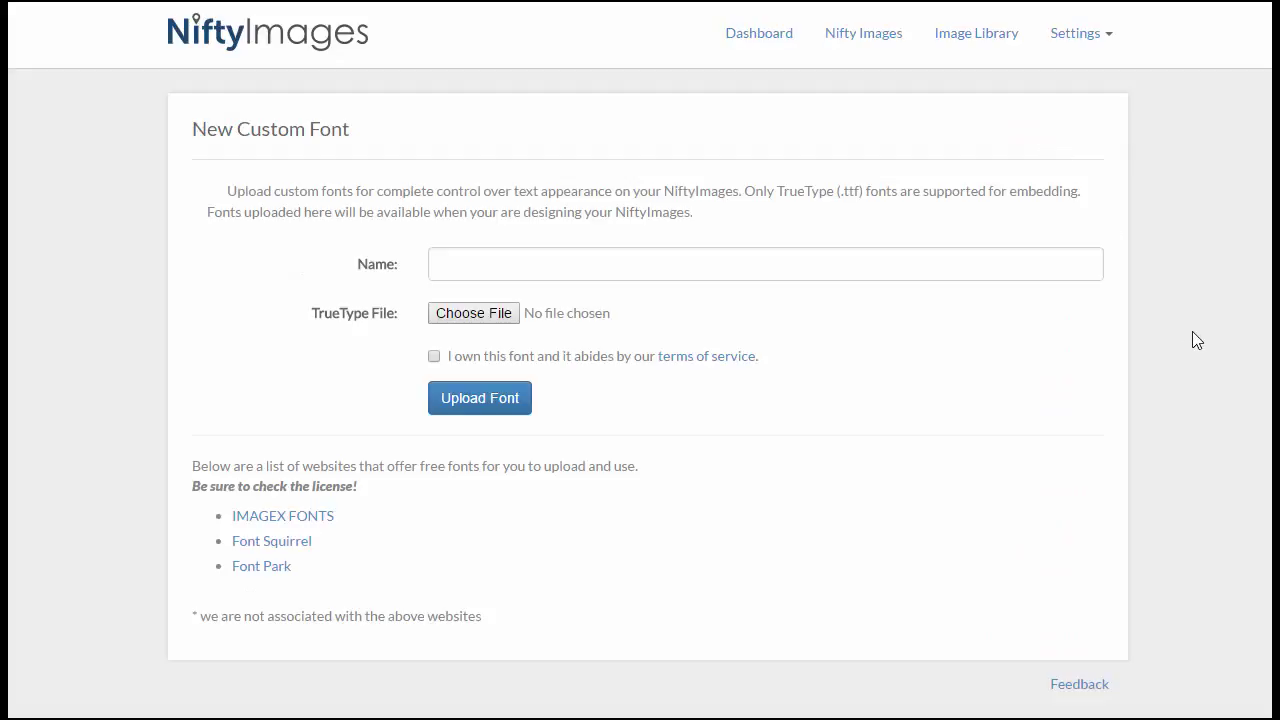